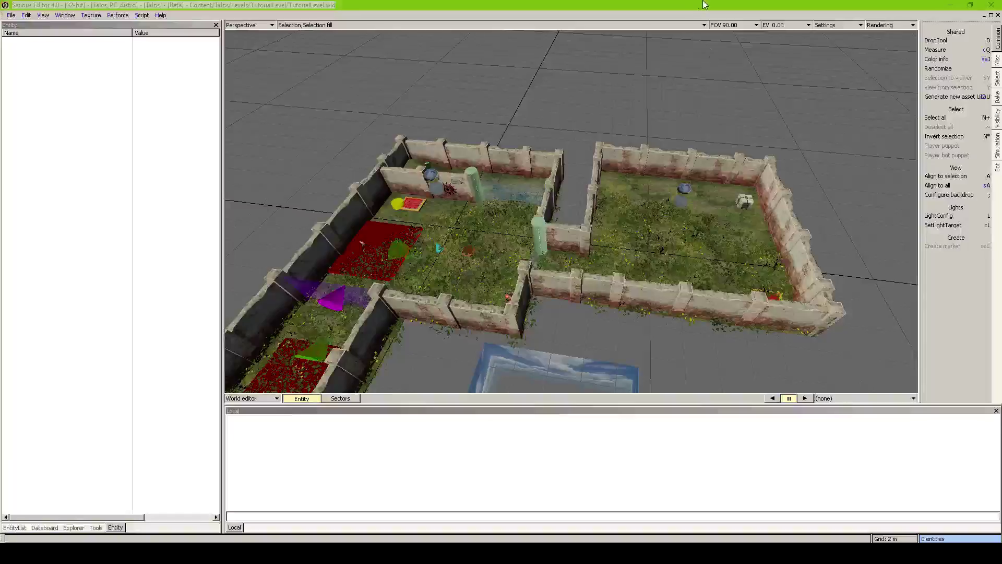
# - Examine the tutorial level's walled rooms and the objects placed in them from several angles
pyautogui.click(654, 125)
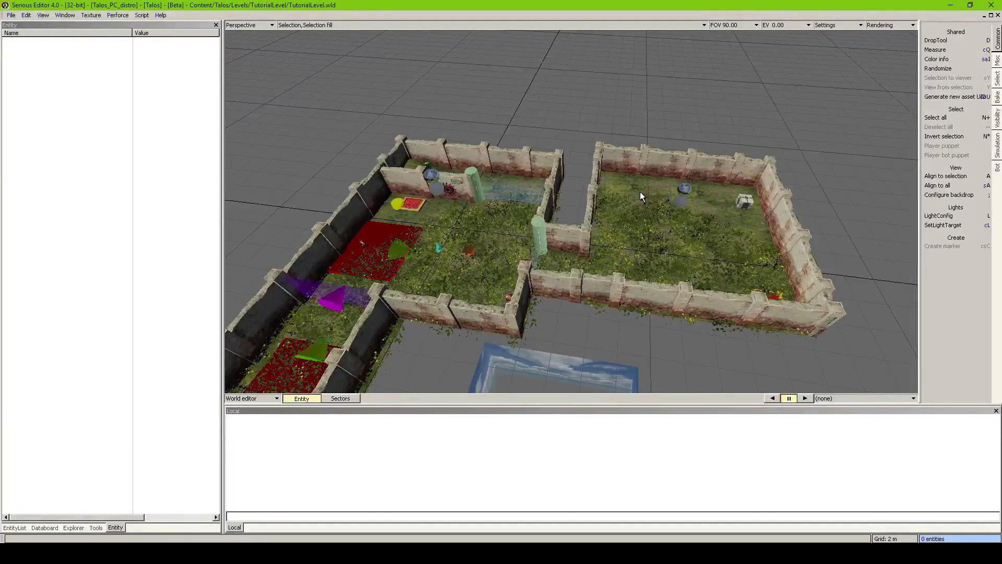
pyautogui.moveTo(640, 192); pyautogui.dragTo(676, 193, button='middle')
pyautogui.moveTo(762, 198); pyautogui.dragTo(794, 200, button='right')
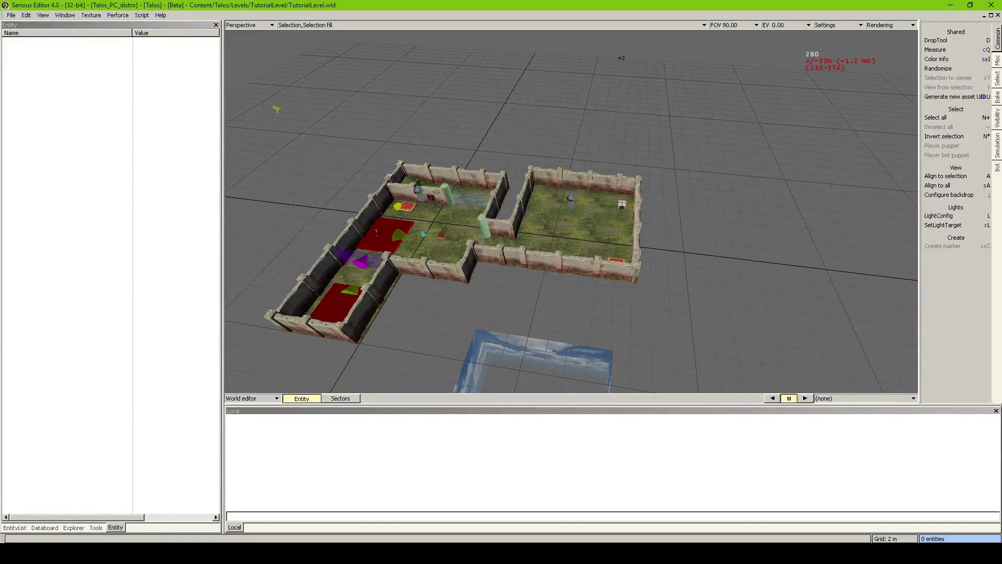
pyautogui.moveTo(522, 235); pyautogui.dragTo(632, 241, button='middle')
pyautogui.moveTo(514, 252); pyautogui.dragTo(460, 233, button='middle')
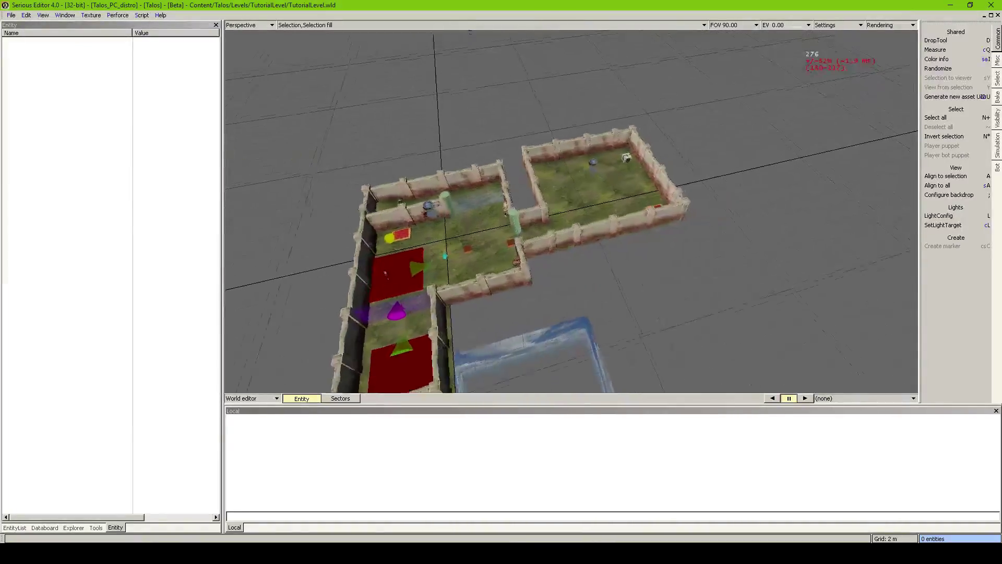
pyautogui.scroll(3, 571, 212)
pyautogui.scroll(4, 571, 211)
pyautogui.moveTo(627, 209); pyautogui.dragTo(595, 240, button='middle')
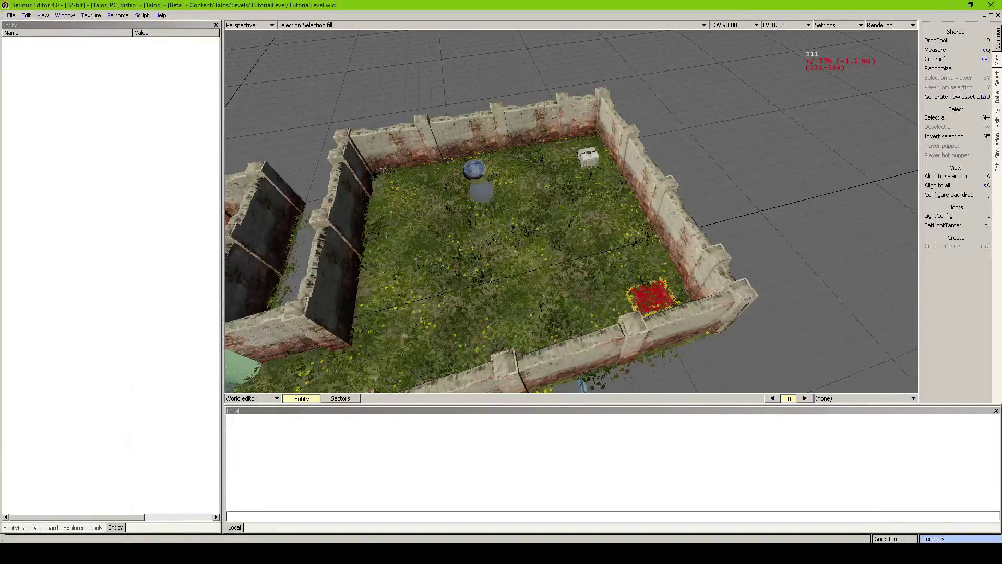
pyautogui.scroll(-5, 572, 212)
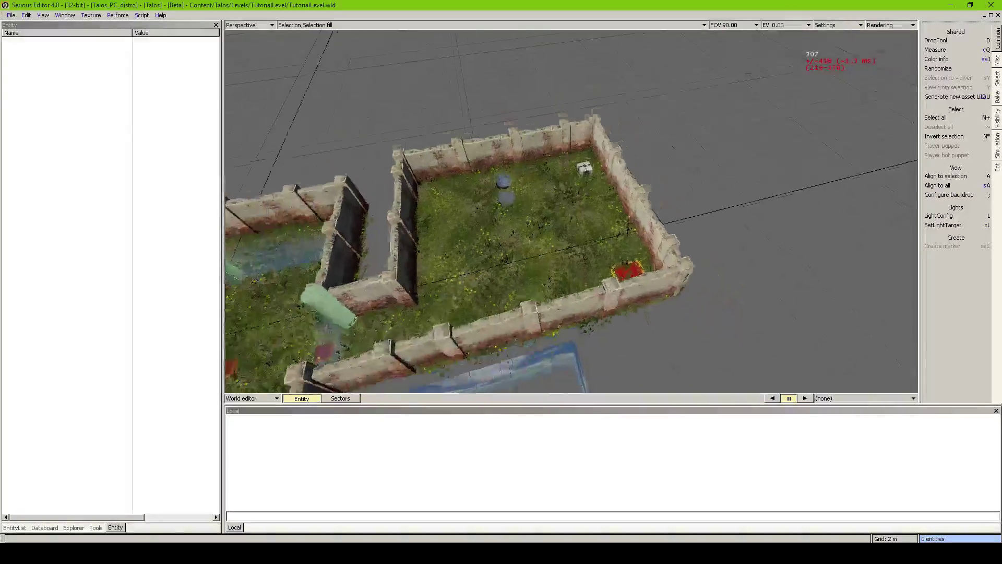
pyautogui.moveTo(572, 212); pyautogui.dragTo(470, 208, button='middle')
pyautogui.scroll(8, 571, 211)
pyautogui.moveTo(572, 212); pyautogui.dragTo(574, 190, button='middle')
pyautogui.scroll(-5, 572, 212)
pyautogui.scroll(5, 572, 212)
pyautogui.hotkey('shift', 'a')
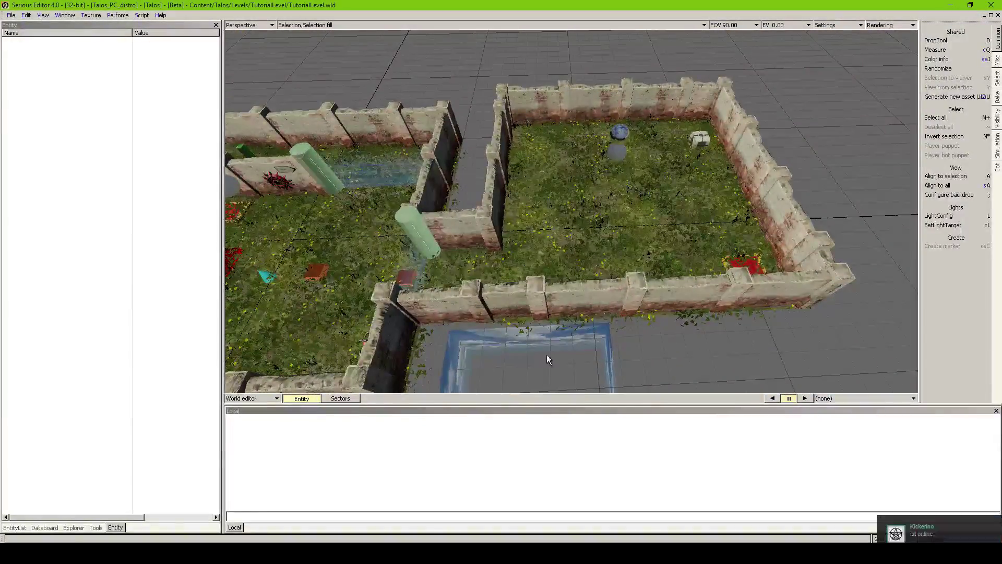
pyautogui.moveTo(703, 158); pyautogui.dragTo(571, 240, button='middle')
pyautogui.scroll(1, 572, 212)
pyautogui.scroll(5, 571, 211)
pyautogui.scroll(4, 572, 211)
pyautogui.moveTo(745, 176); pyautogui.dragTo(613, 98, button='middle')
pyautogui.scroll(5, 572, 157)
pyautogui.moveTo(572, 177); pyautogui.dragTo(642, 201, button='middle')
pyautogui.scroll(-5, 571, 211)
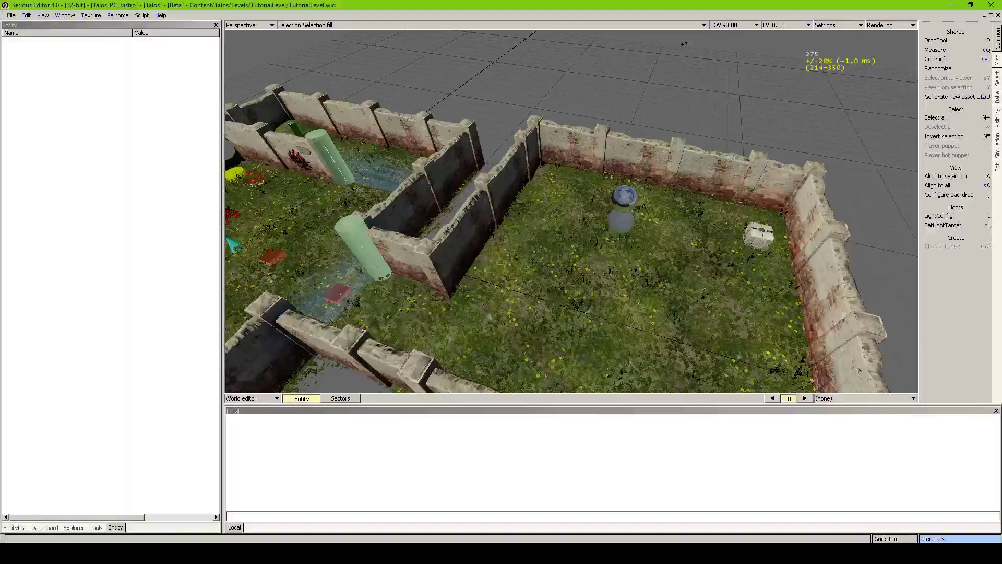
# - Place a Static model entity on the grass beside the dark inner wall of the larger walled room
pyautogui.scroll(5, 627, 203)
pyautogui.moveTo(626, 203); pyautogui.dragTo(692, 168, button='middle')
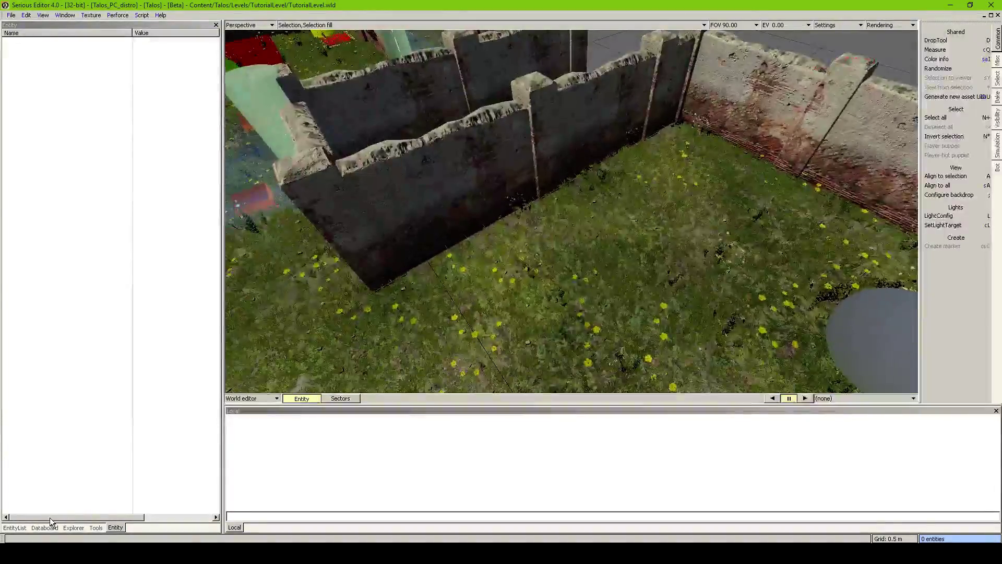
pyautogui.click(14, 527)
pyautogui.click(105, 340)
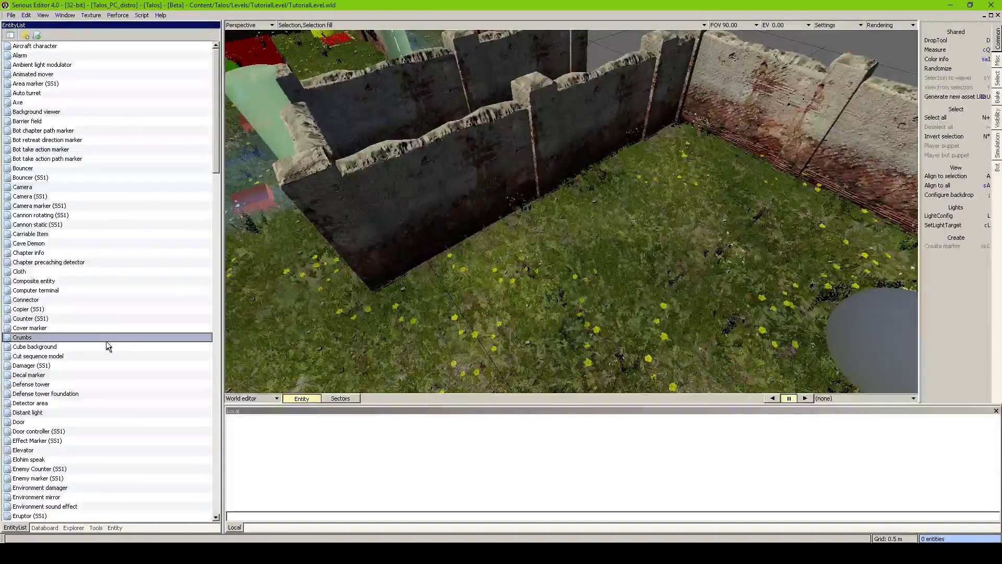
pyautogui.press('s')
pyautogui.scroll(-4, 105, 340)
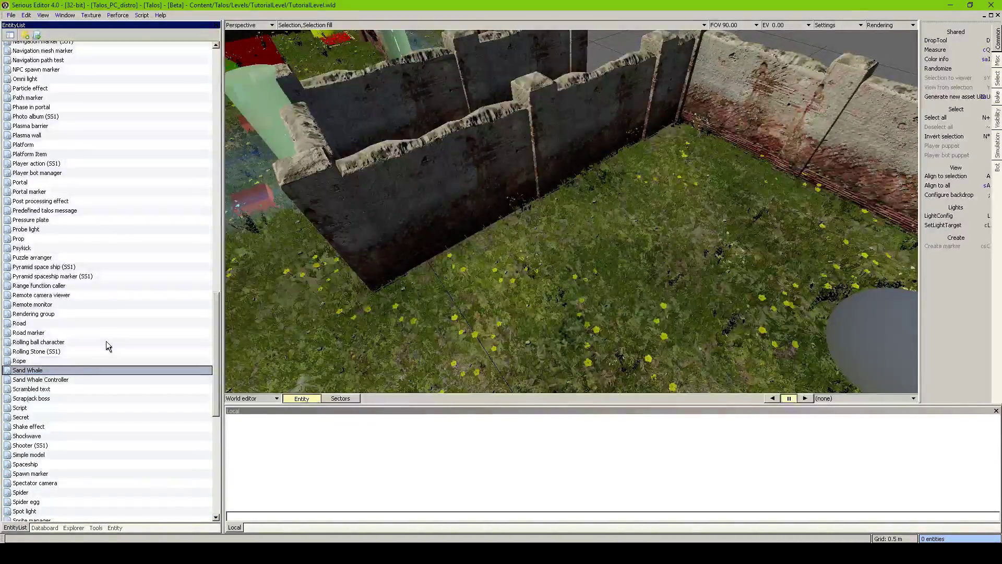
pyautogui.scroll(-5, 106, 343)
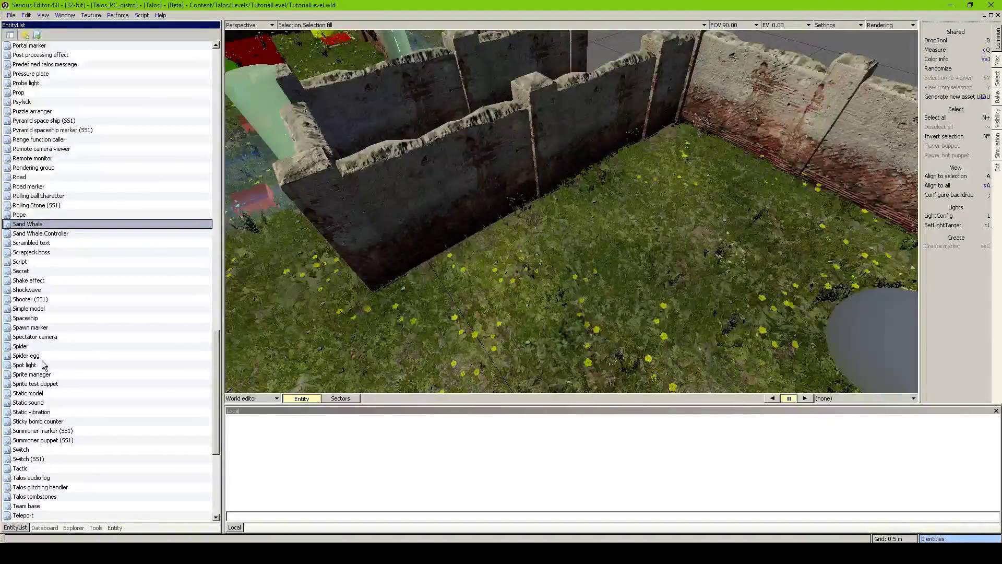
pyautogui.scroll(-3, 31, 334)
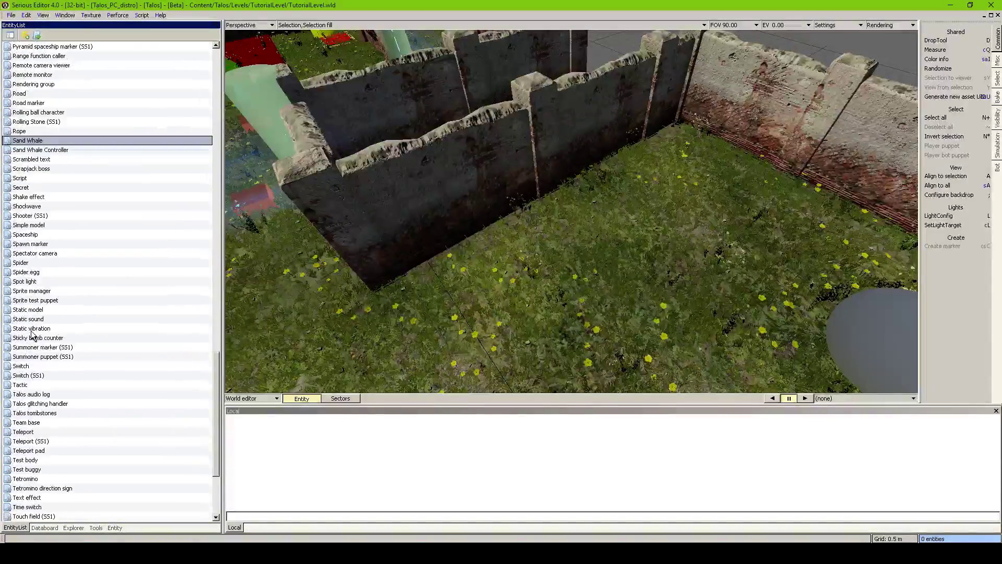
pyautogui.click(32, 321)
pyautogui.click(37, 310)
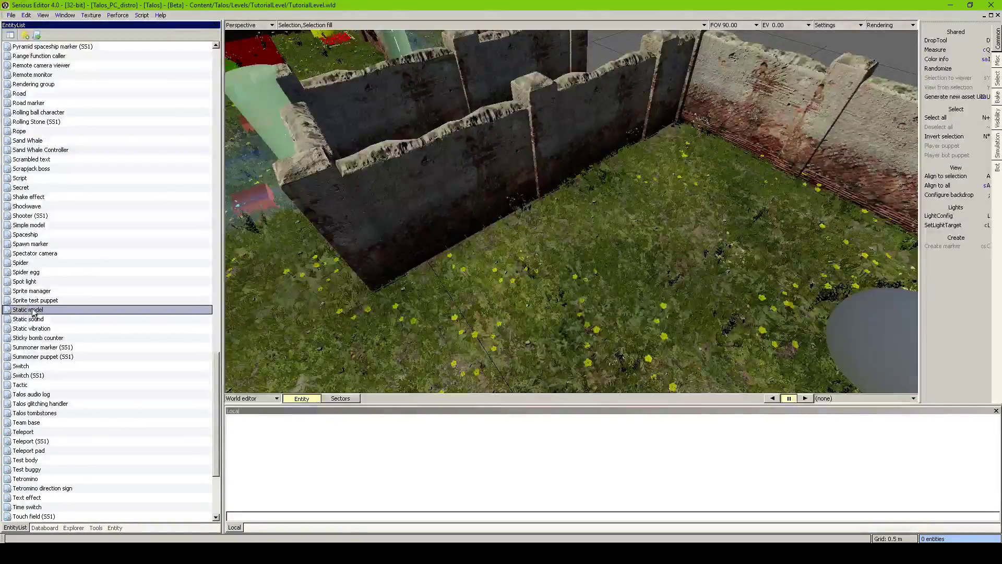
pyautogui.moveTo(33, 310); pyautogui.dragTo(455, 233)
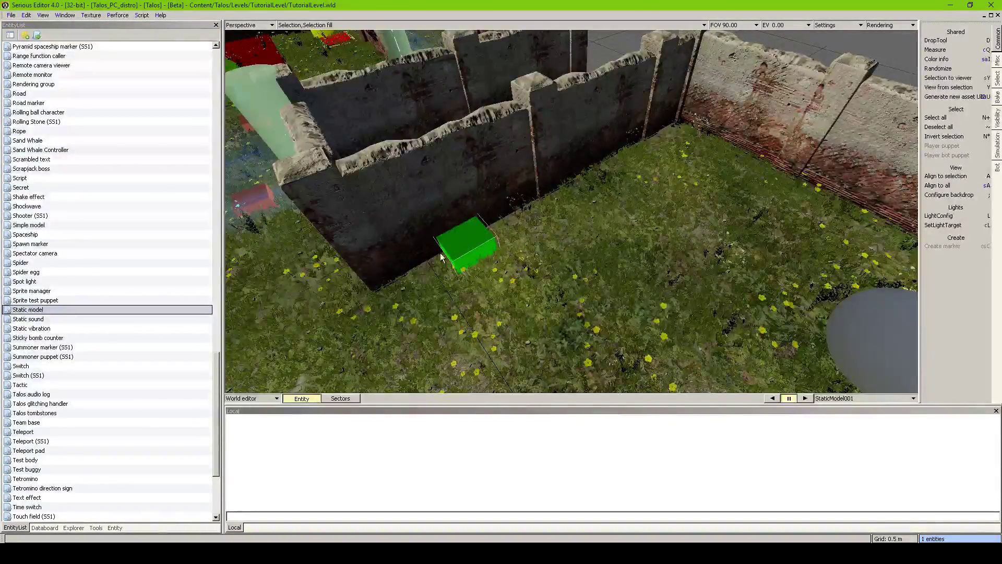
# - Set the new static model's Controlled from script property to Game scripting
pyautogui.click(114, 528)
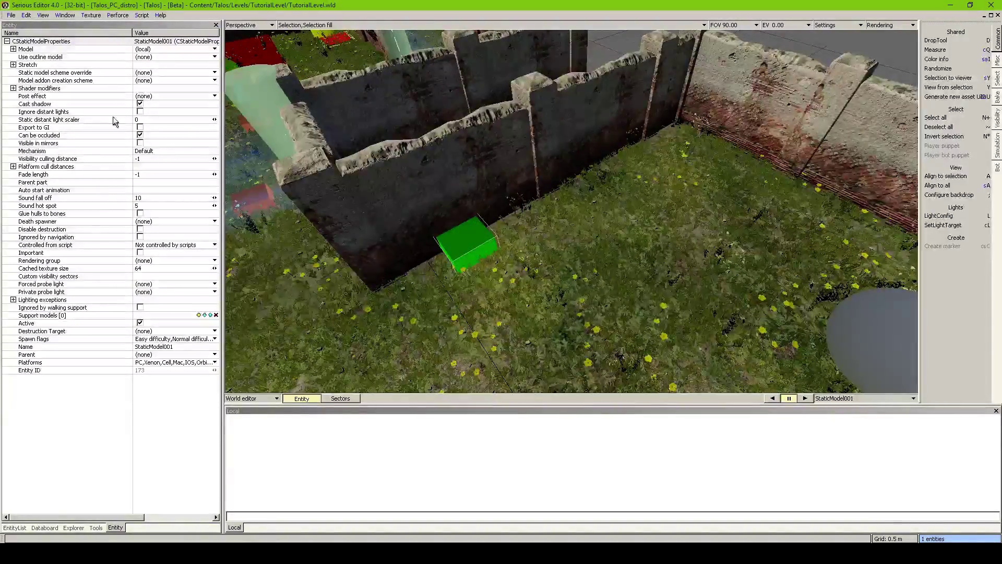
pyautogui.click(89, 245)
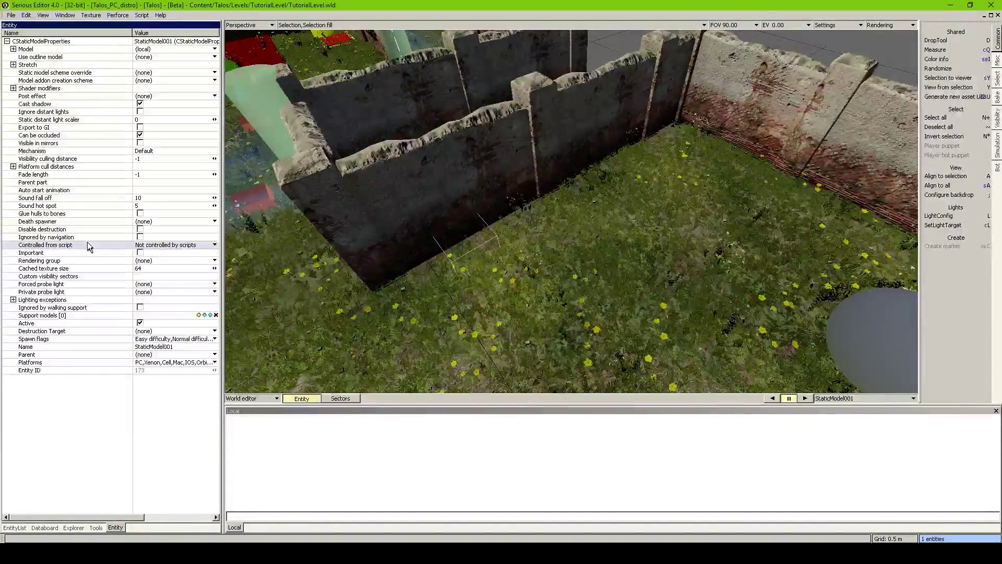
pyautogui.click(164, 249)
pyautogui.click(167, 253)
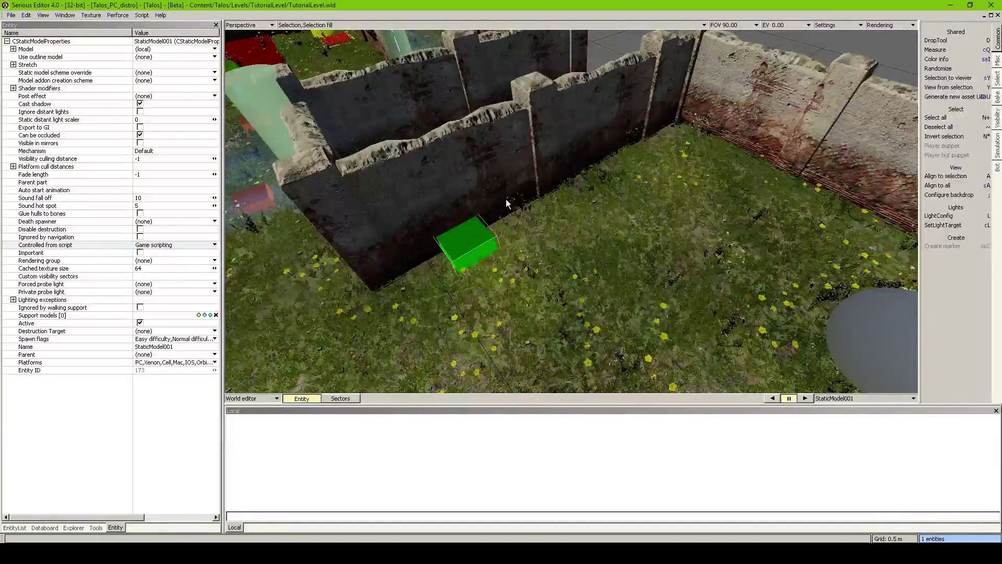
# - Assign the Angel_01.mdl statue from Content/Talos/Models/Statues/Angel_01 as the static model's model
pyautogui.click(96, 51)
pyautogui.click(154, 50)
pyautogui.click(153, 68)
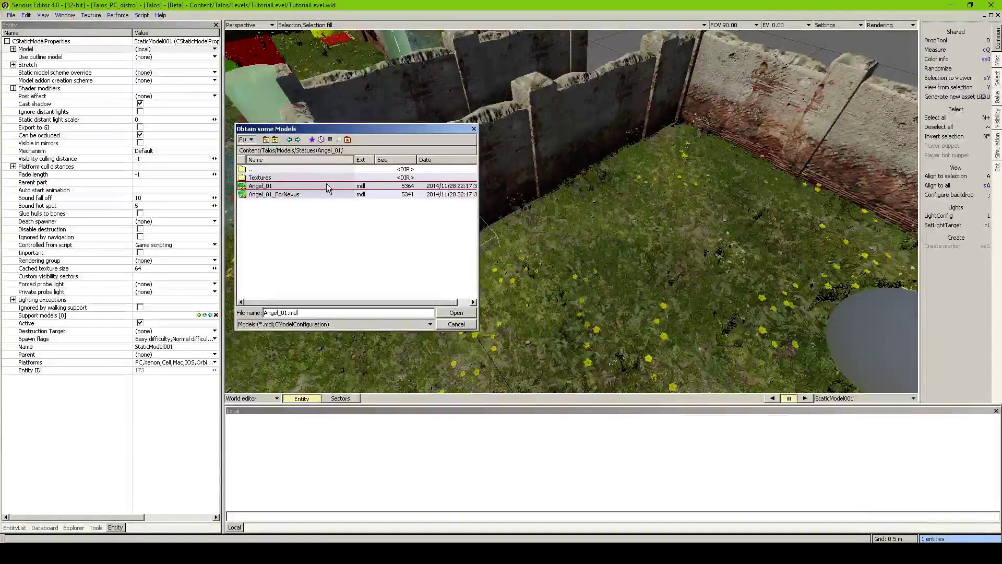
pyautogui.doubleClick(261, 187)
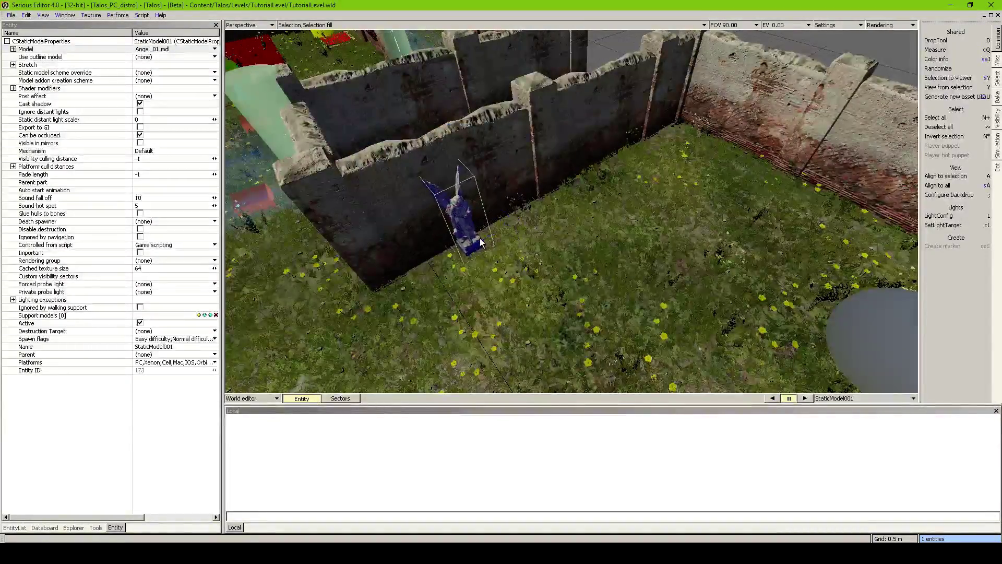
# - Place a Script entity on the wall next to the angel statue and open its script for editing
pyautogui.moveTo(480, 239); pyautogui.dragTo(563, 224, button='right')
pyautogui.click(15, 527)
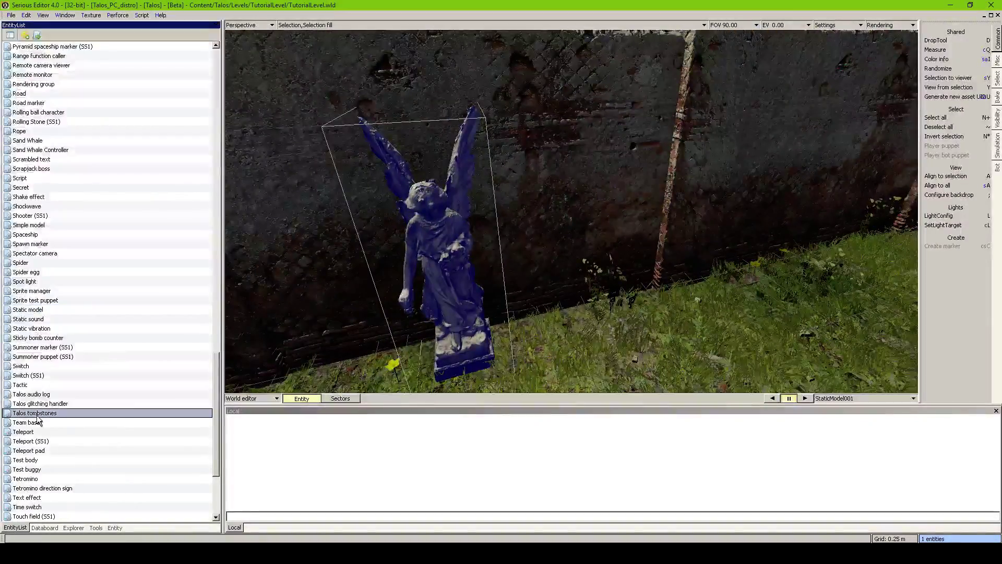
pyautogui.moveTo(23, 178); pyautogui.dragTo(555, 171)
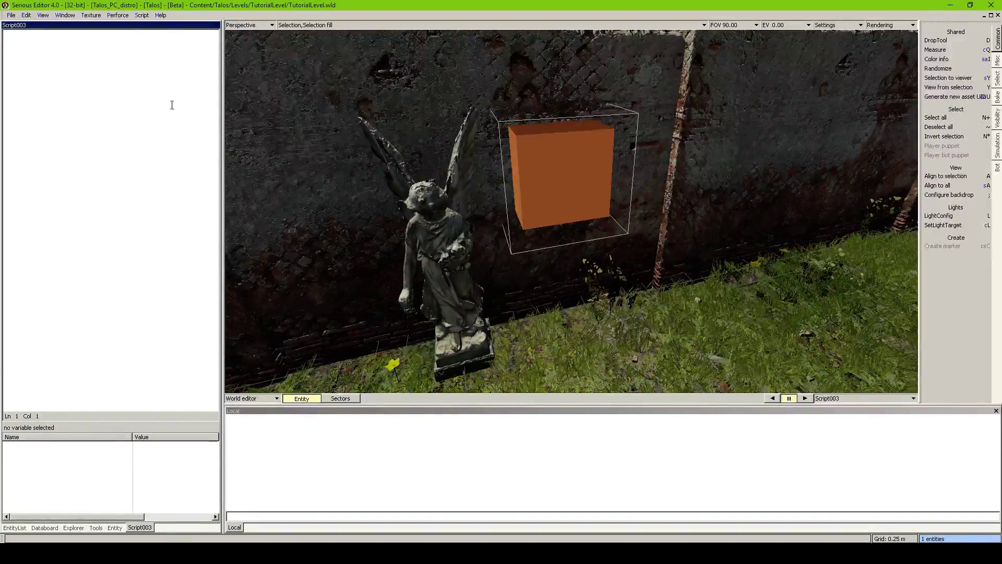
# - Enter the variable statue in the script and link it to the angel static model
pyautogui.write('statue')
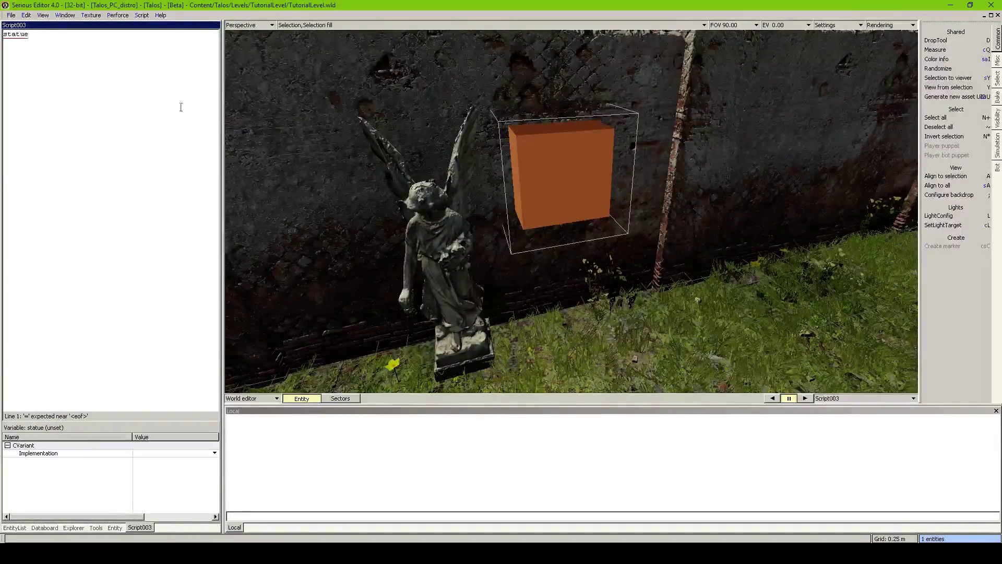
pyautogui.click(437, 242)
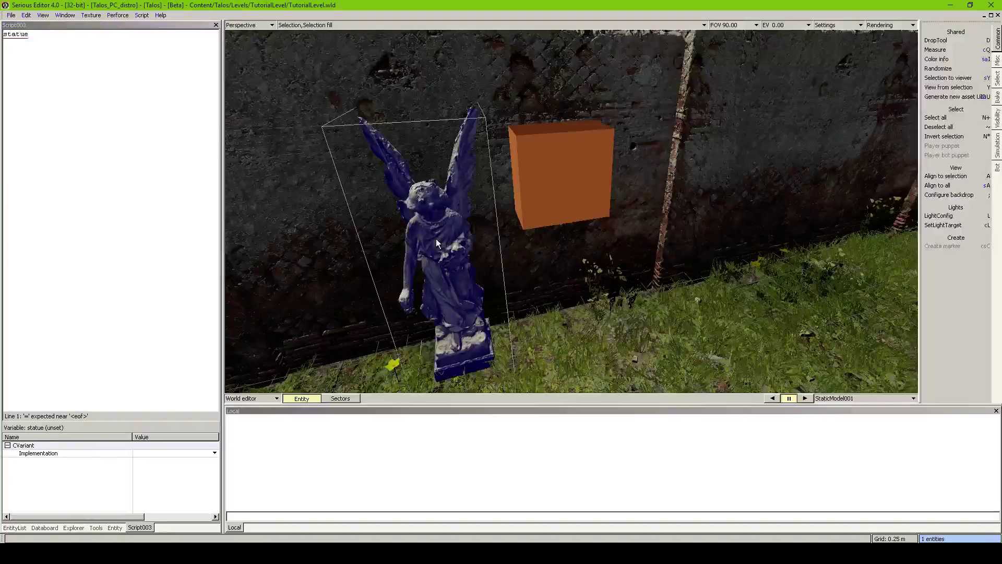
pyautogui.click(443, 278)
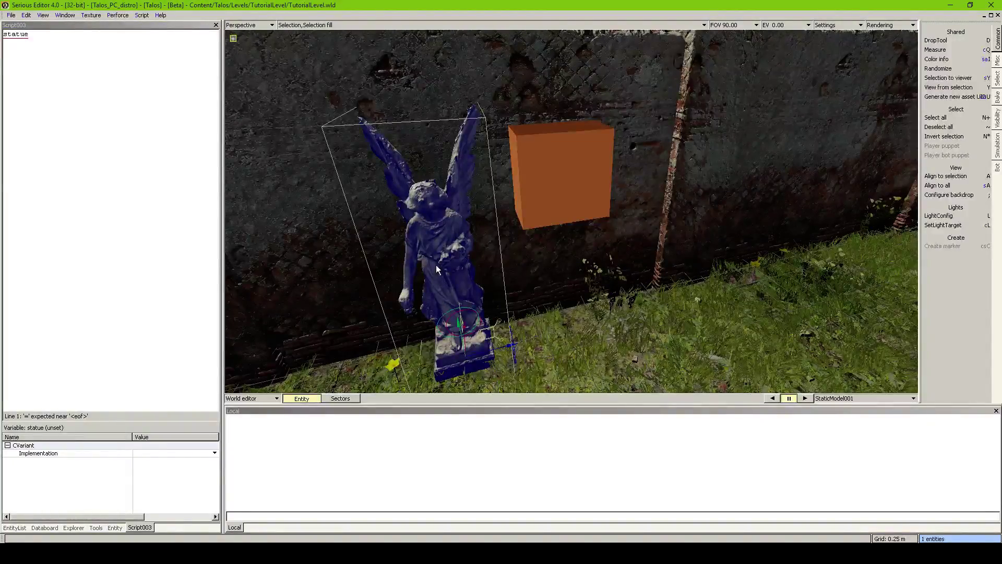
pyautogui.moveTo(436, 265); pyautogui.dragTo(20, 37)
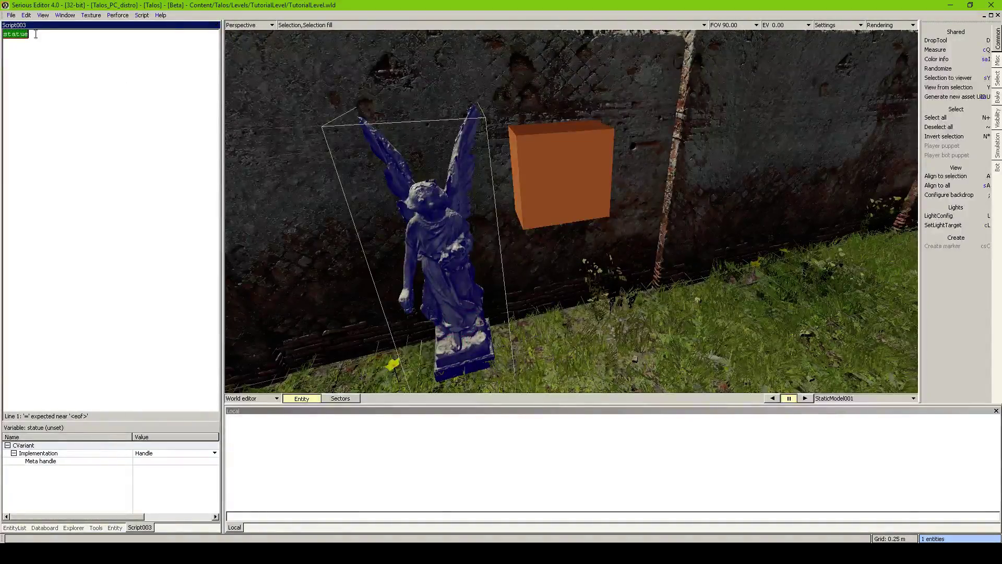
pyautogui.write(':En')
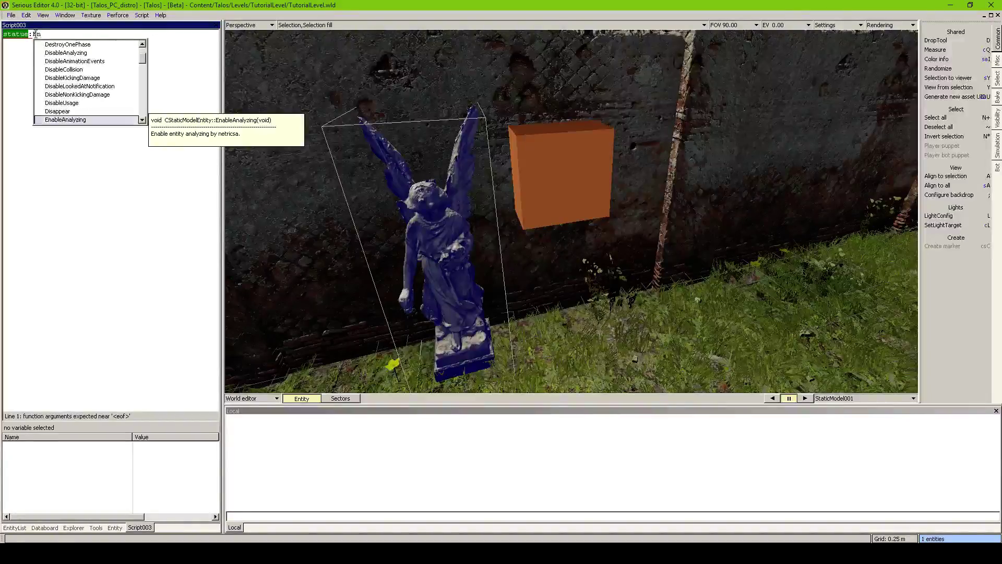
pyautogui.press('Return')
pyautogui.press('BackSpace')
pyautogui.press('BackSpace')
pyautogui.press('BackSpace')
pyautogui.press('BackSpace')
pyautogui.press('BackSpace')
pyautogui.press('BackSpace')
pyautogui.press('BackSpace')
pyautogui.press('BackSpace')
pyautogui.press('BackSpace')
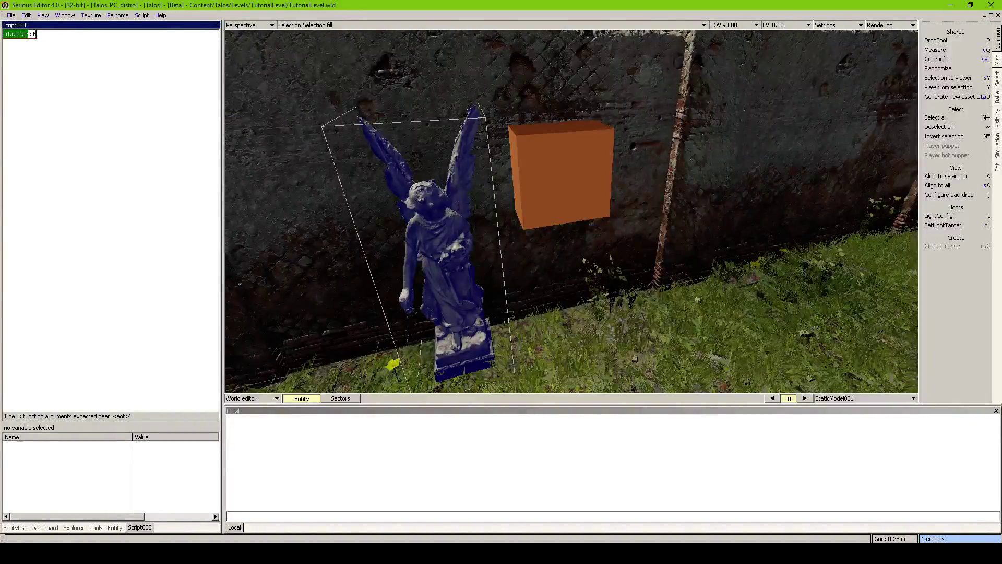
# - Complete the script's first line as statue:EnableUsage()
pyautogui.write(':EnableUsage')
pyautogui.press('Return')
pyautogui.write('()')
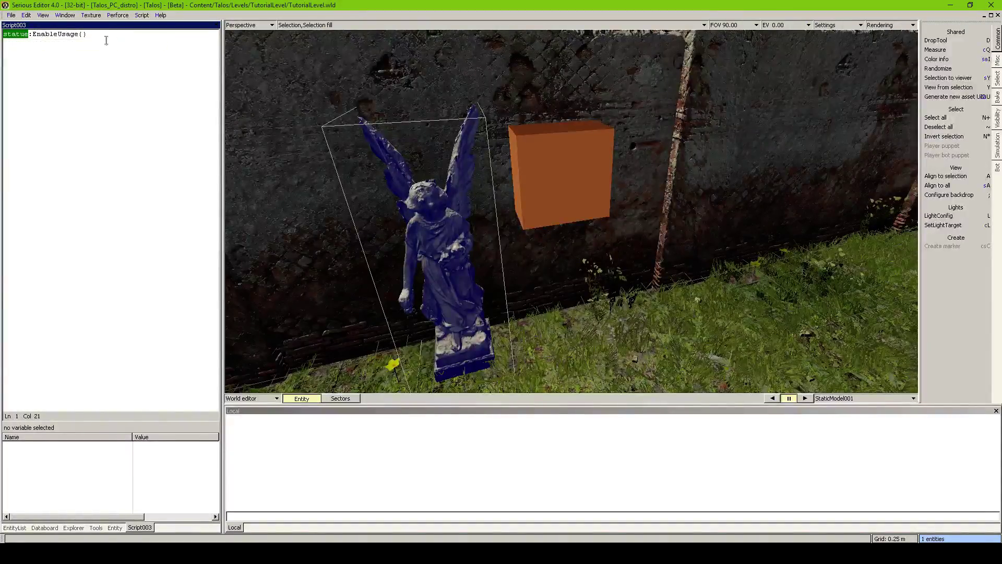
# - Run the level simulation, walk up to the angel statue to test using it, and return to the editor
pyautogui.click(544, 188)
pyautogui.hotkey('ctrl', 't')
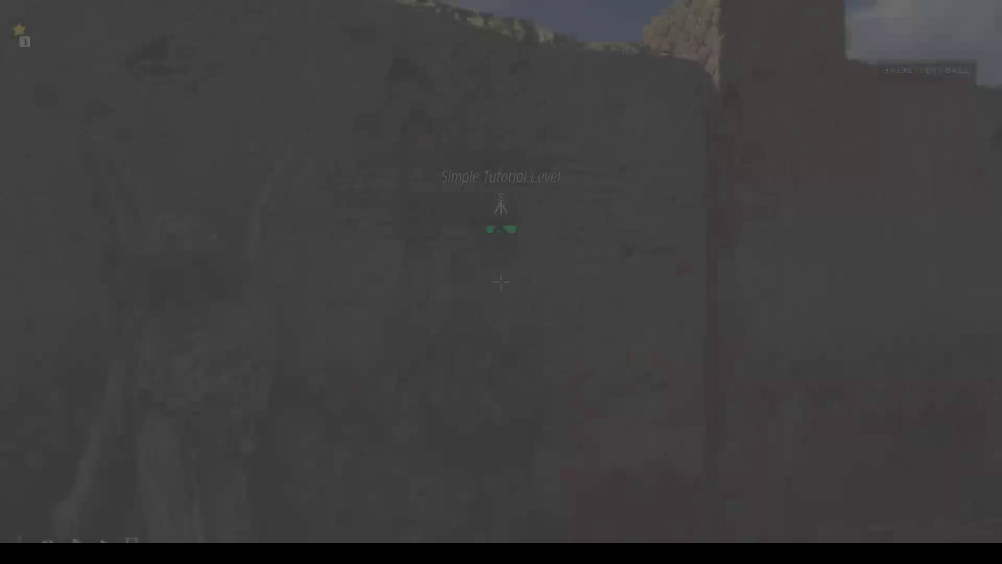
pyautogui.press('w')
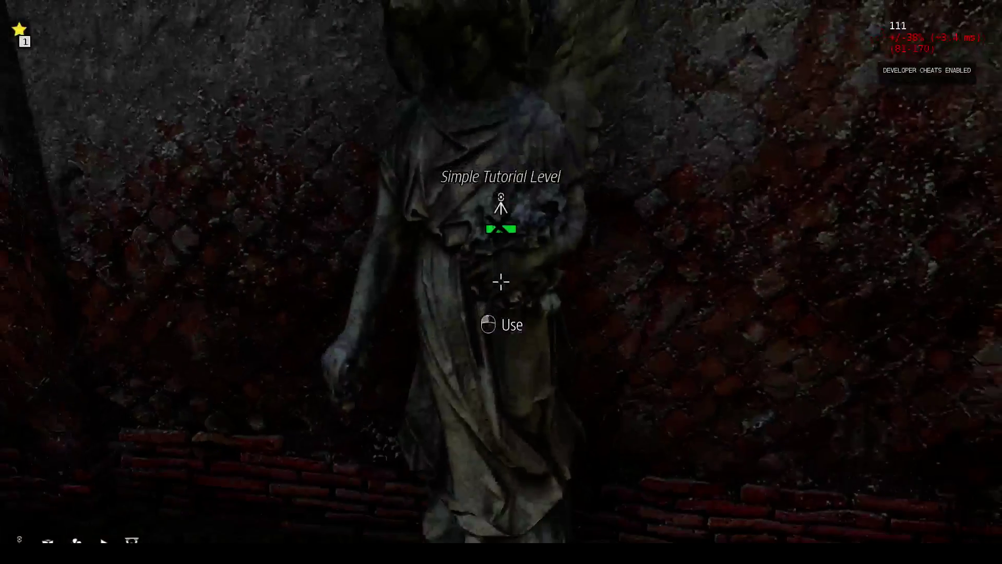
pyautogui.press('s')
pyautogui.press('w')
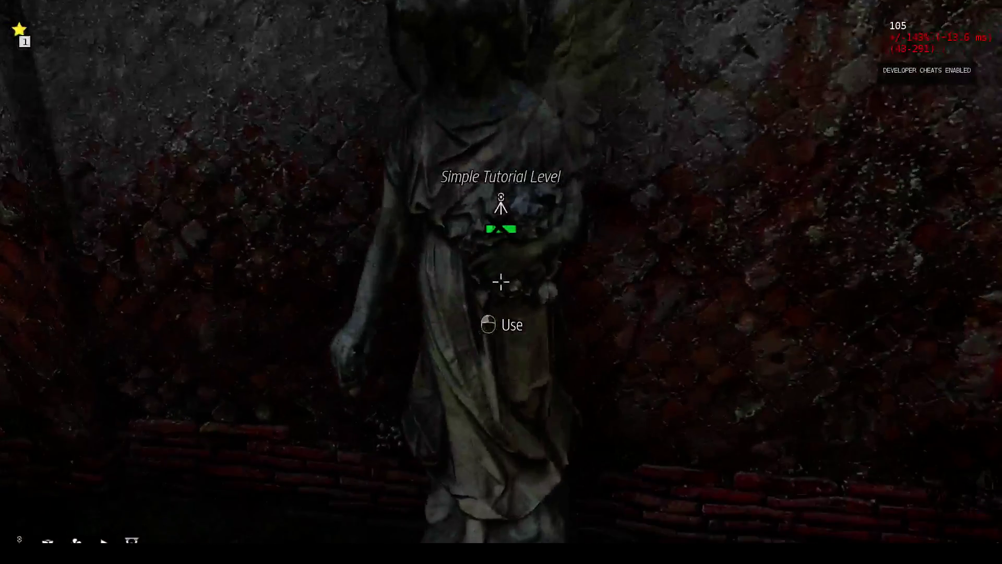
pyautogui.click(501, 282)
pyautogui.press('`')
pyautogui.press('`')
pyautogui.press('Escape')
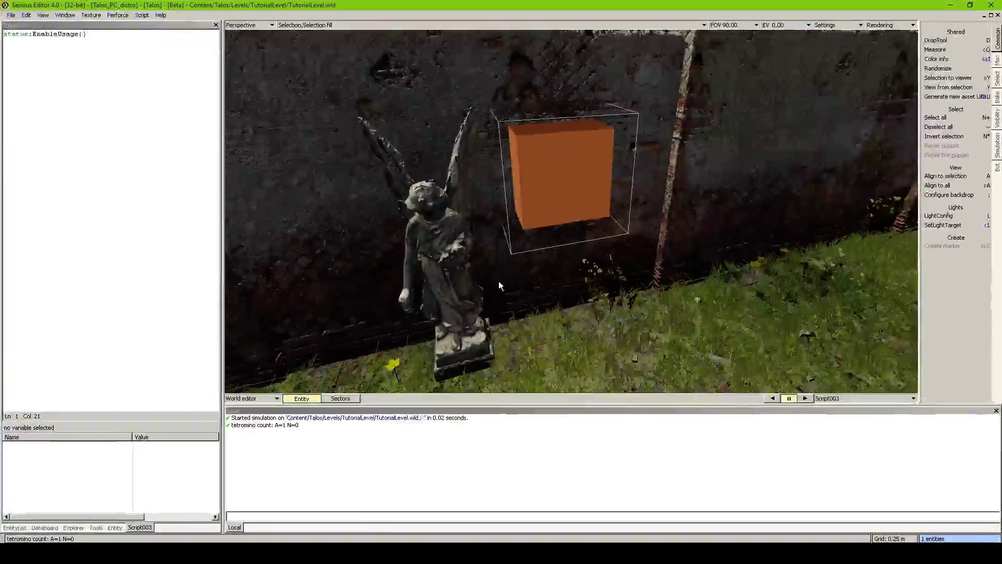
# - Add Wait(Event(statue.Used)) as the second line of the script
pyautogui.click(102, 106)
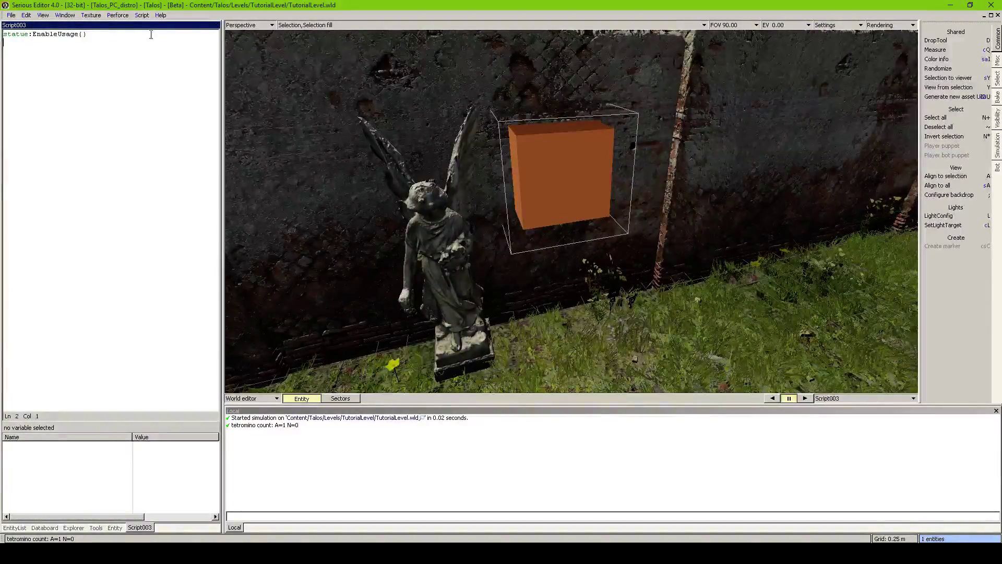
pyautogui.write('Wait(Event(')
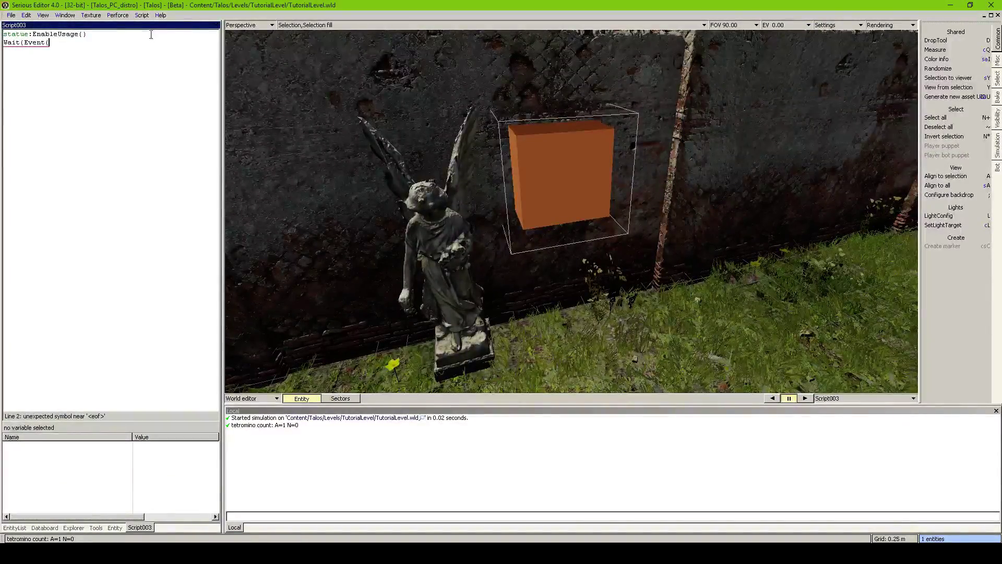
pyautogui.write('st')
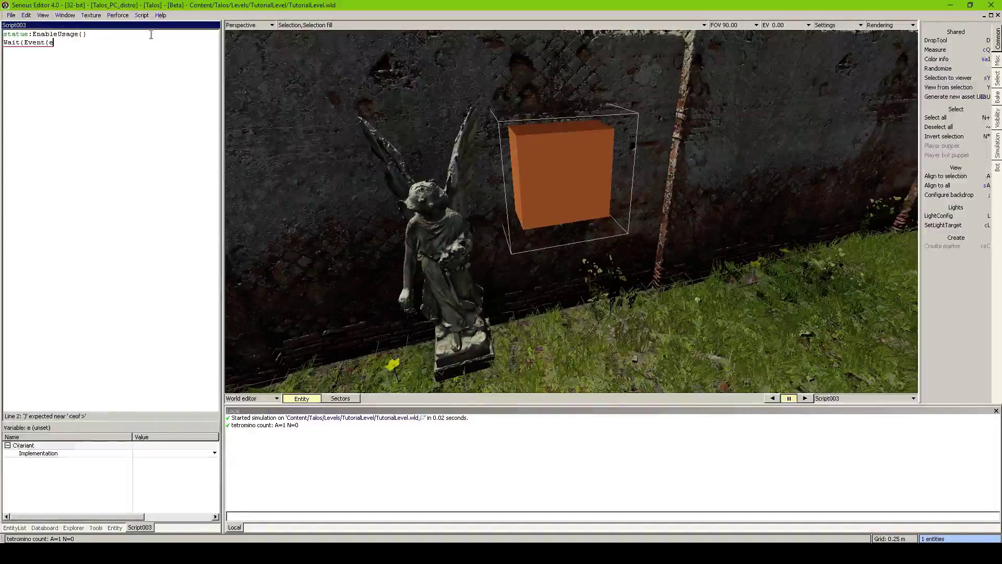
pyautogui.write('atue.U')
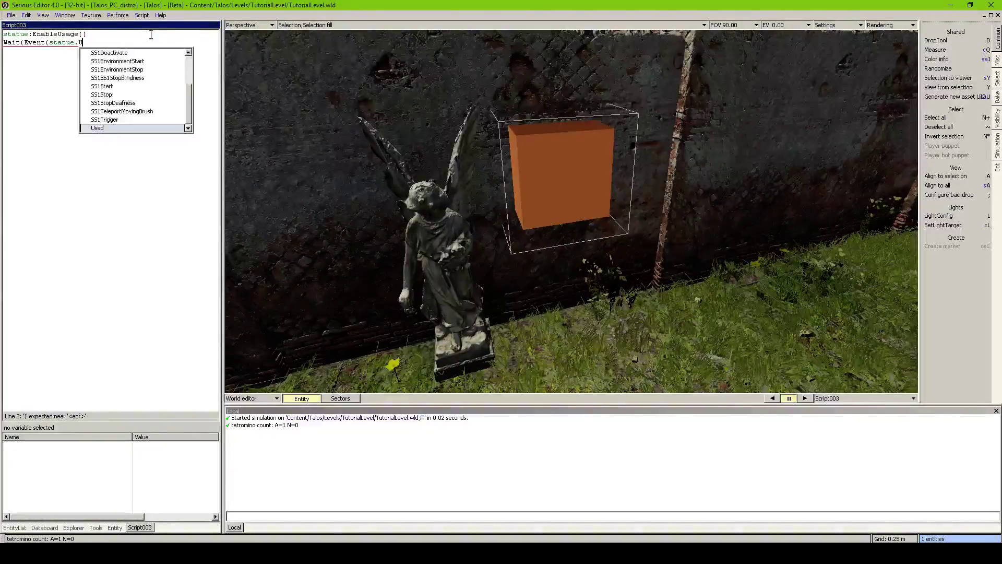
pyautogui.write('sed))')
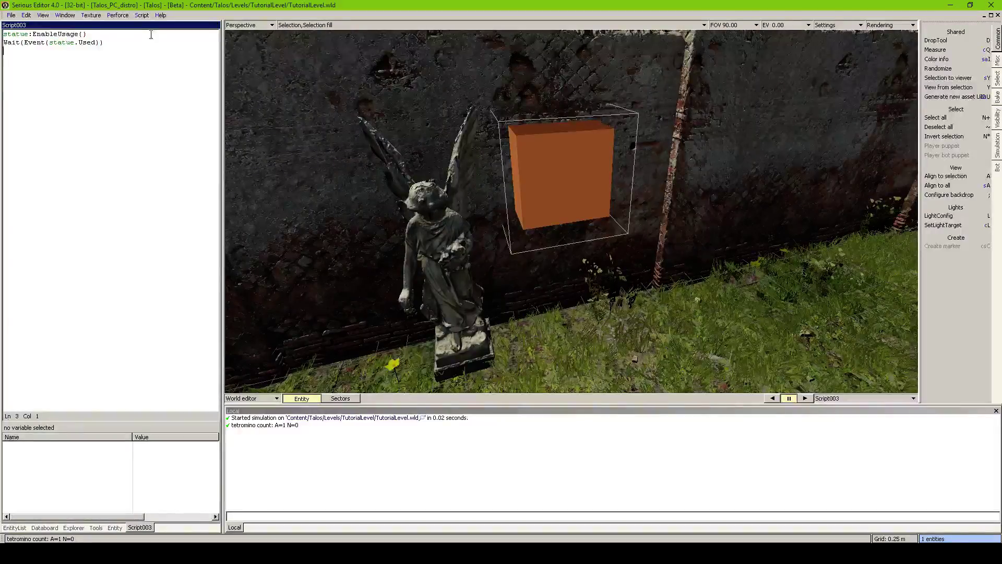
# - Add a third script line, print("Statue used!")
pyautogui.write('print("Ste')
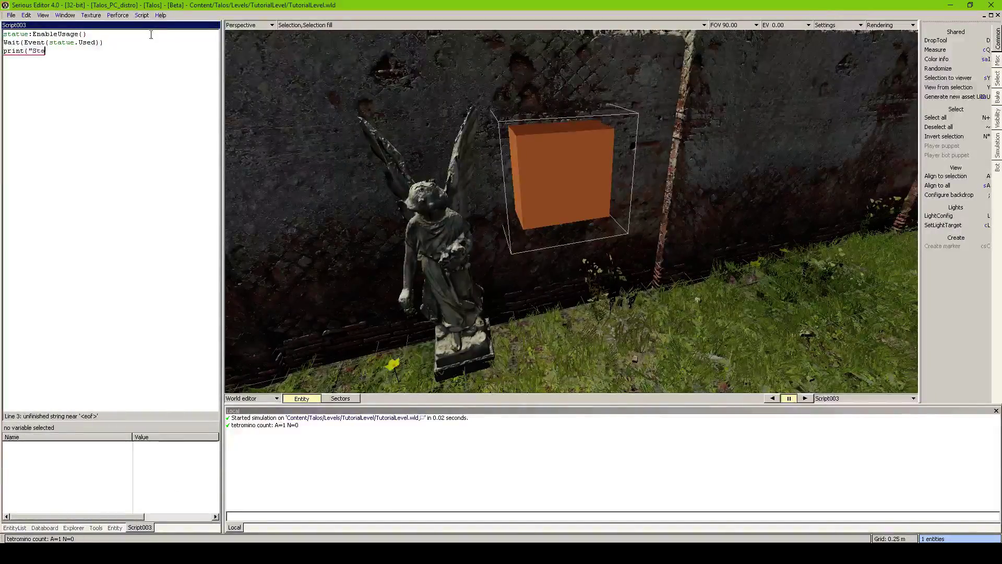
pyautogui.press('BackSpace')
pyautogui.write('atue used!")')
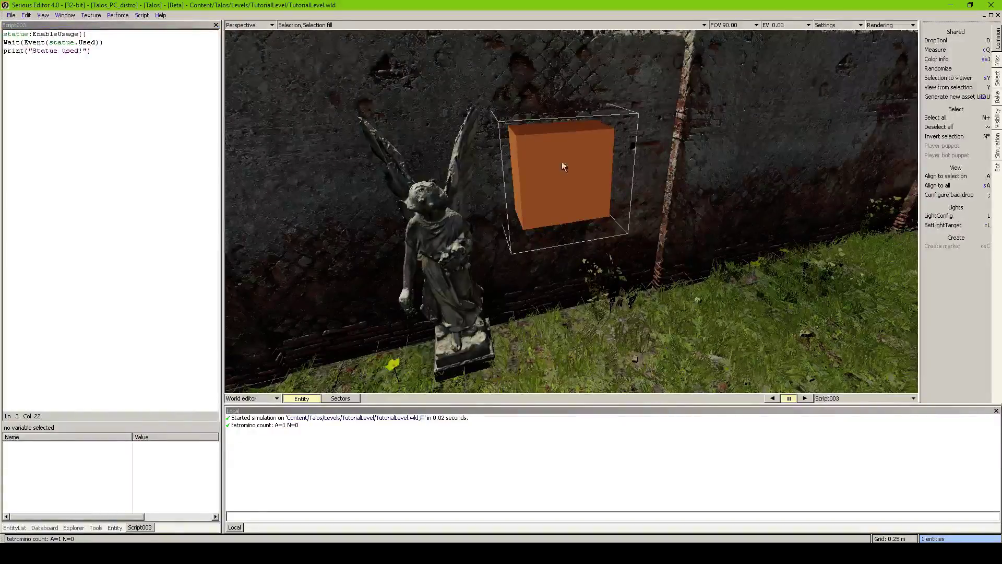
# - Run the level simulation, use the angel statue, check the console output, and return to the script in the editor
pyautogui.hotkey('ctrl', 'r')
pyautogui.press('`')
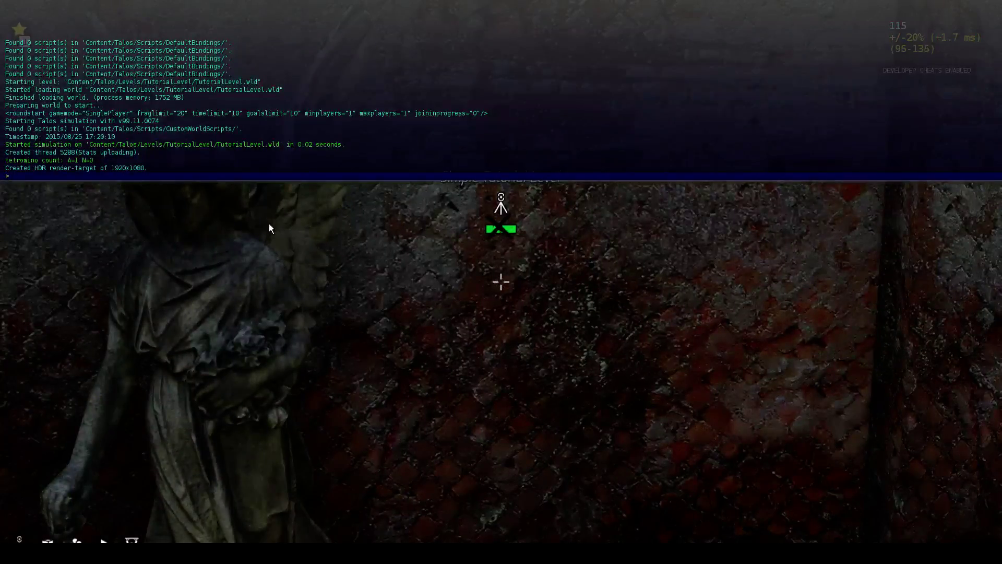
pyautogui.press('`')
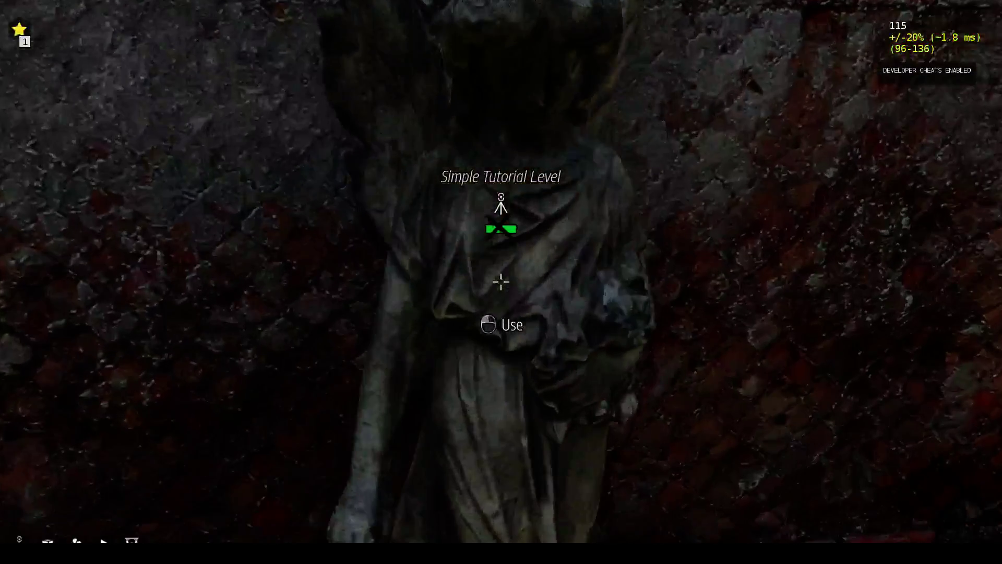
pyautogui.press('e')
pyautogui.press('`')
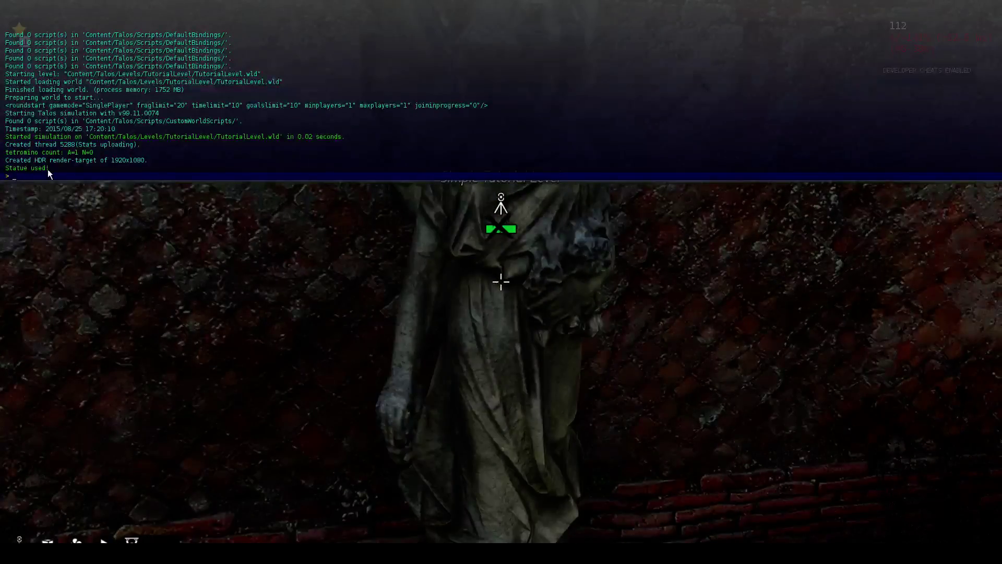
pyautogui.press('Escape')
pyautogui.click(164, 217)
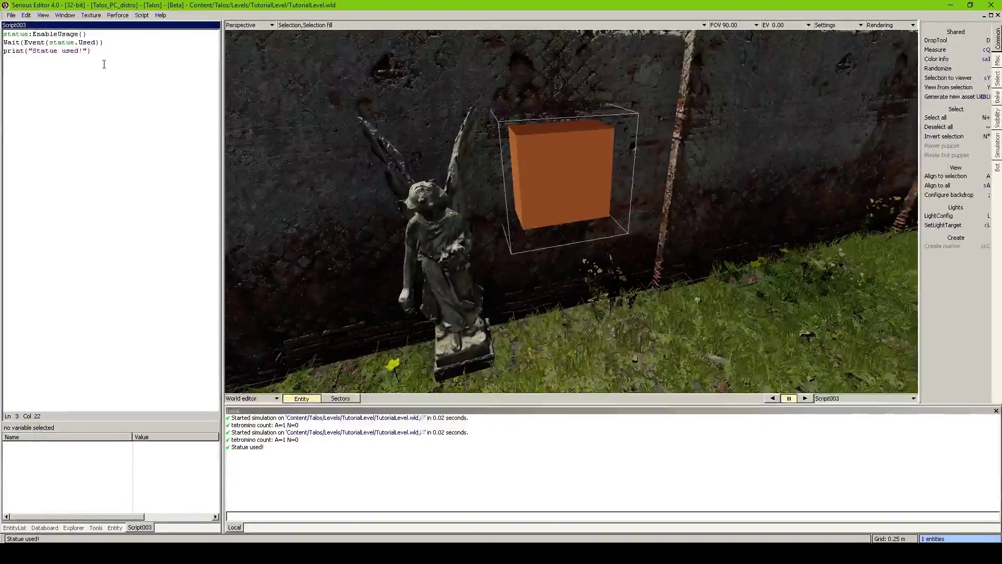
pyautogui.tripleClick(128, 52)
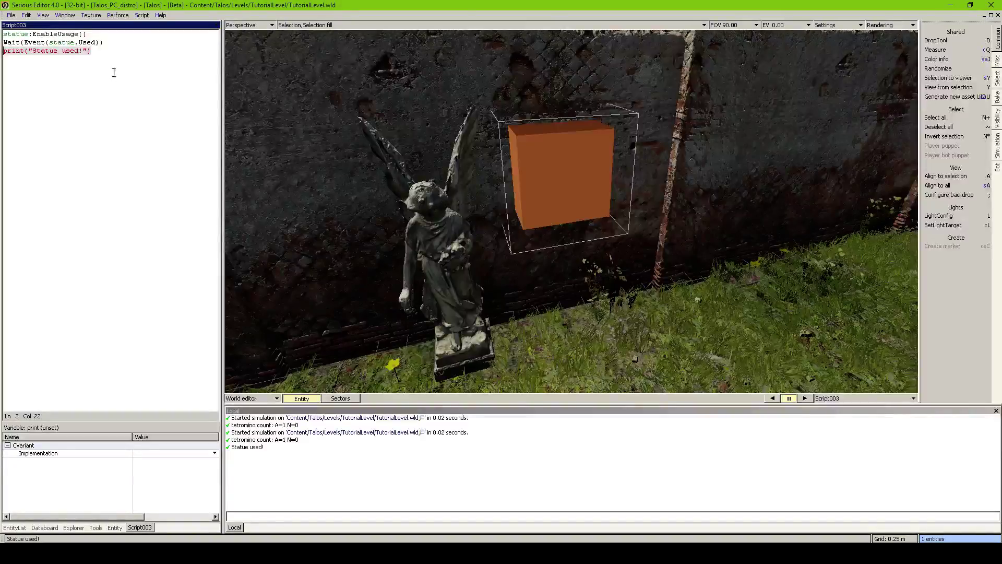
# - Place a Static sound entity at the angel statue
pyautogui.click(14, 528)
pyautogui.click(70, 254)
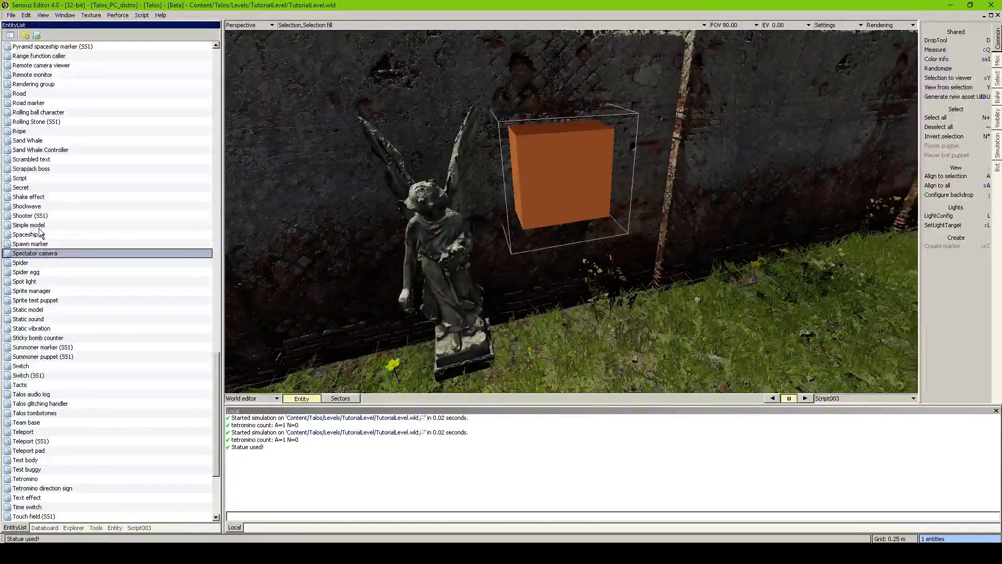
pyautogui.moveTo(43, 319); pyautogui.dragTo(428, 203)
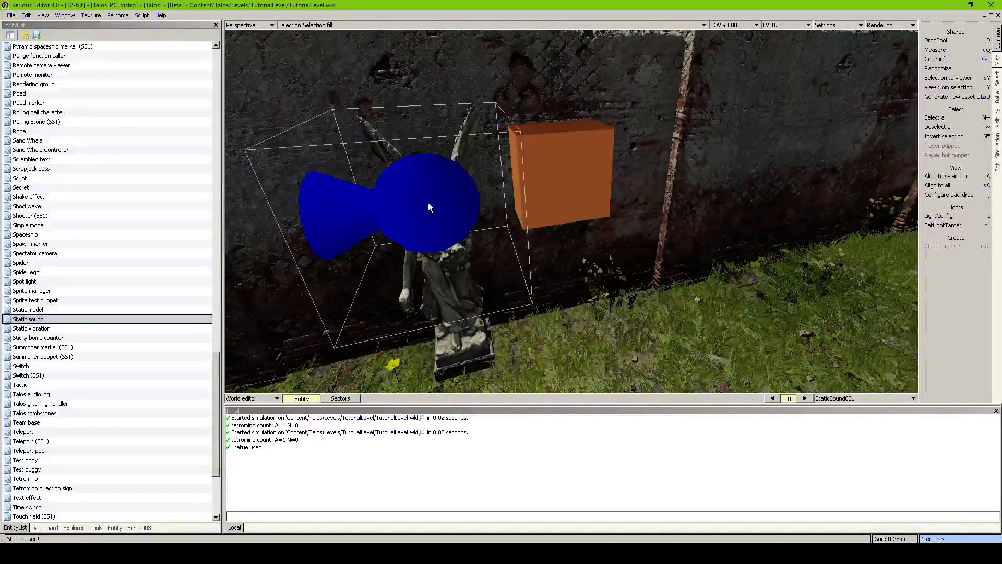
# - Turn off the static sound's looping flag and Autoplay, and set Controlled from script to Game scripting
pyautogui.click(116, 528)
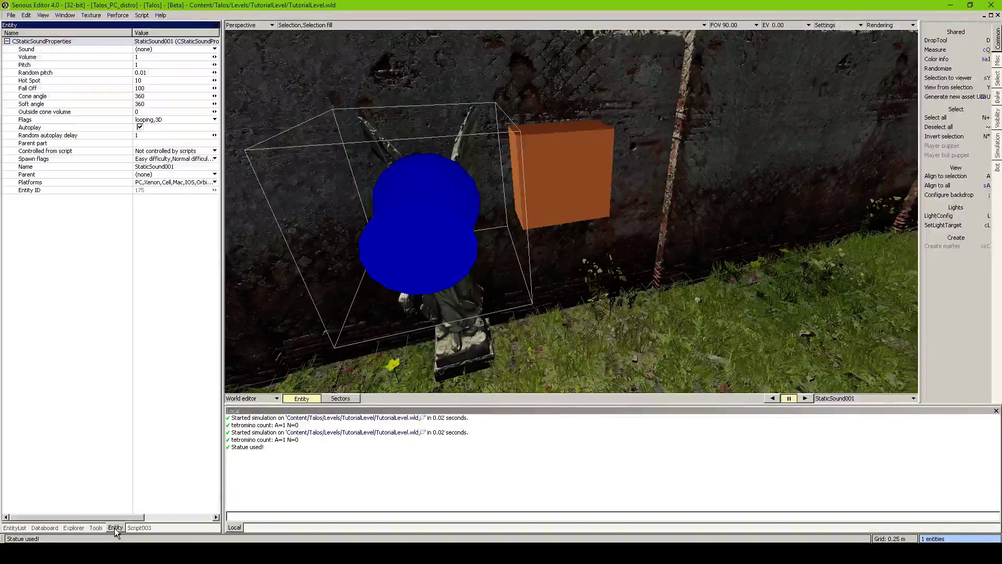
pyautogui.click(46, 122)
pyautogui.click(142, 120)
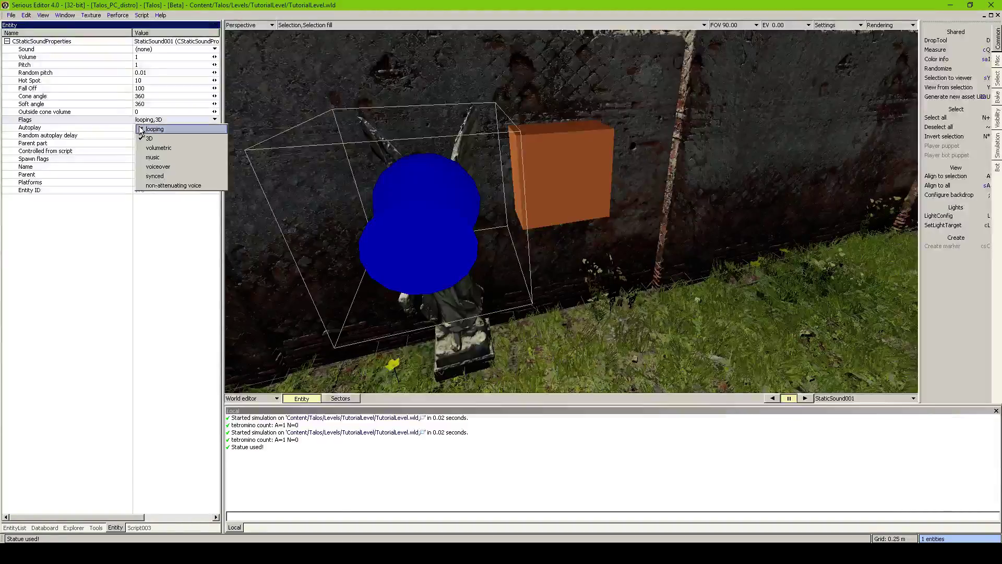
pyautogui.click(157, 128)
pyautogui.click(140, 127)
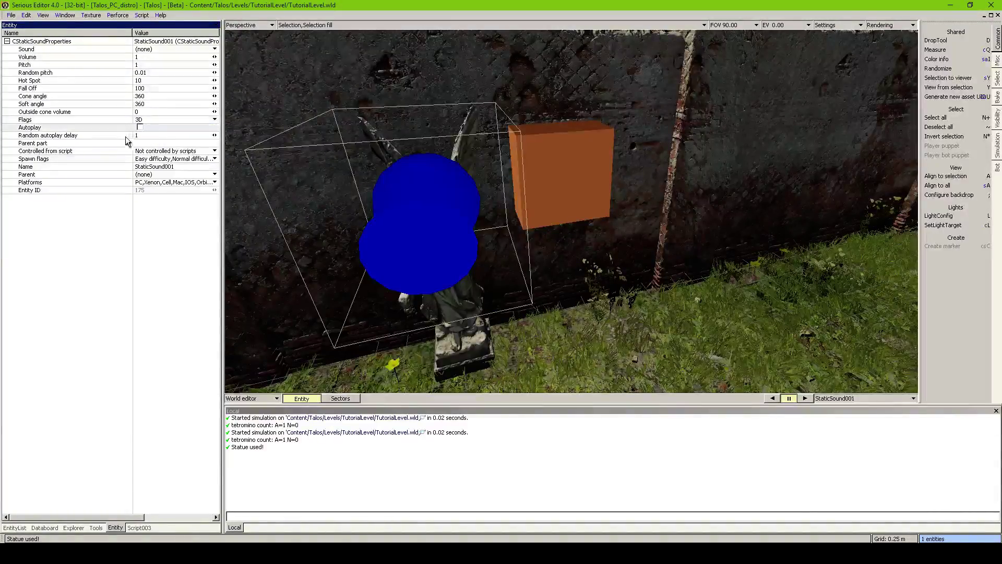
pyautogui.click(145, 152)
pyautogui.click(161, 157)
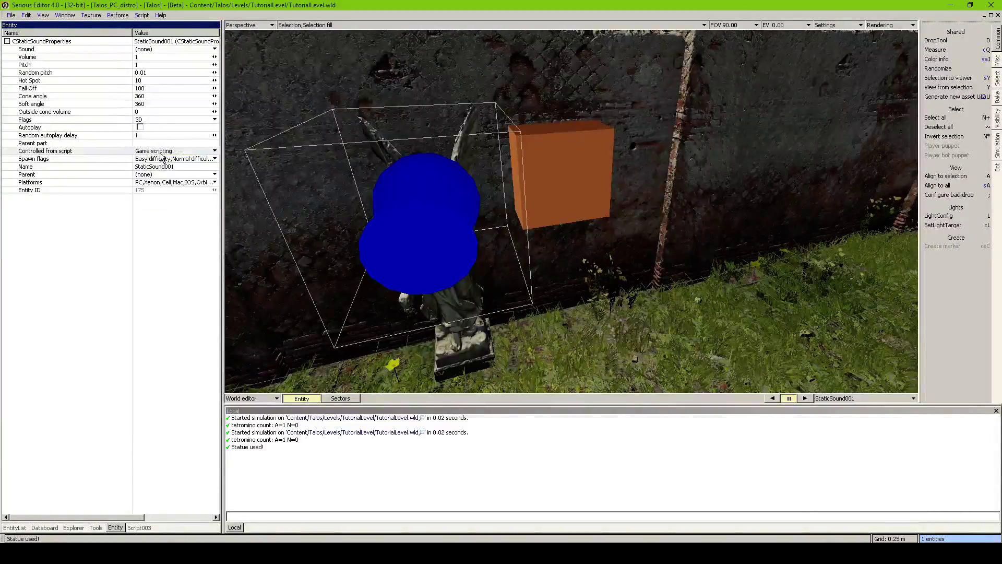
# - Assign ButtonPress.wav from Content/Talos/Sounds as the static sound's sound file
pyautogui.click(150, 51)
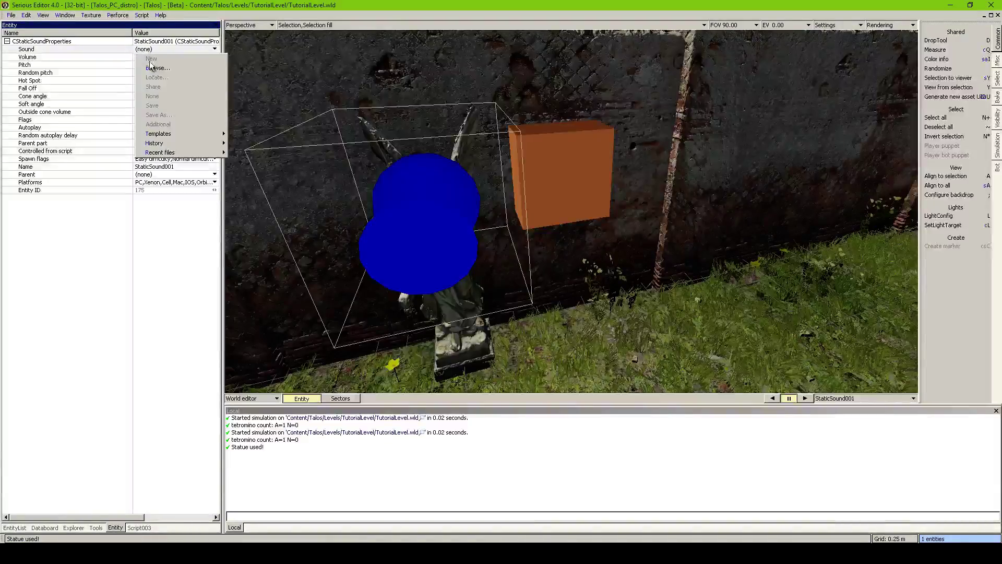
pyautogui.click(146, 66)
pyautogui.scroll(-1, 291, 298)
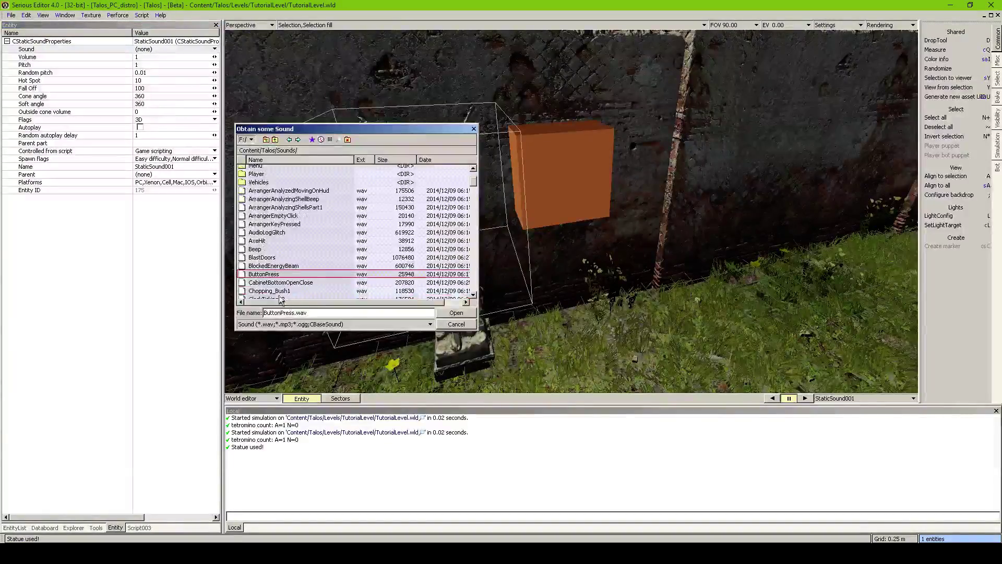
pyautogui.click(457, 313)
# - Add sound:PlayOnce() as the script's fourth line and link the variable sound to the static sound entity
pyautogui.click(547, 150)
pyautogui.doubleClick(547, 151)
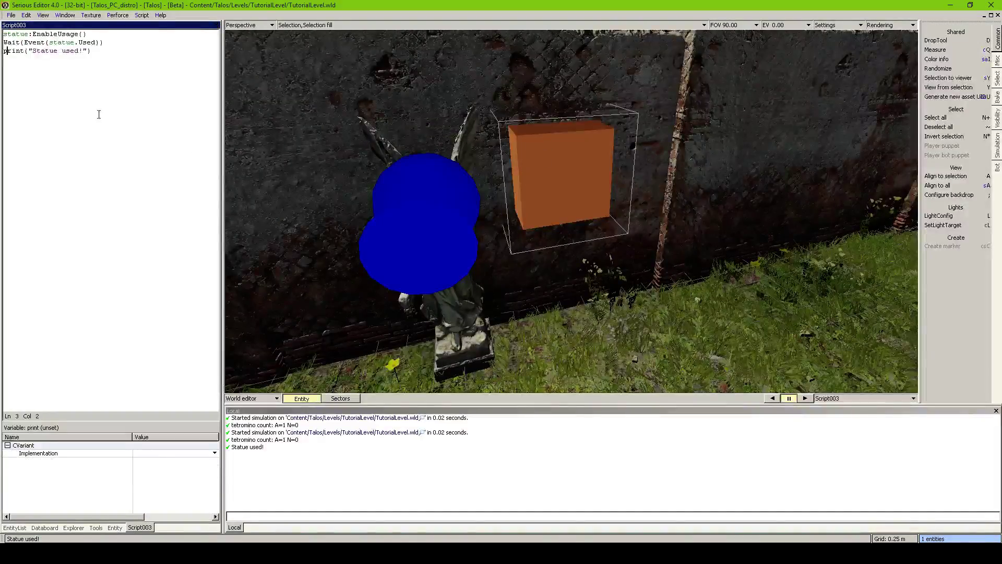
pyautogui.click(119, 51)
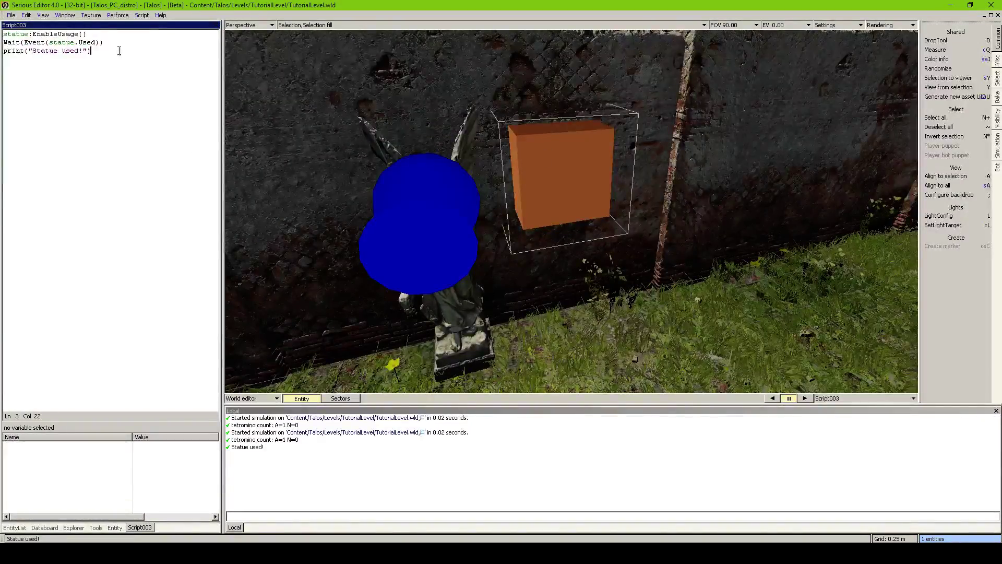
pyautogui.write('sound')
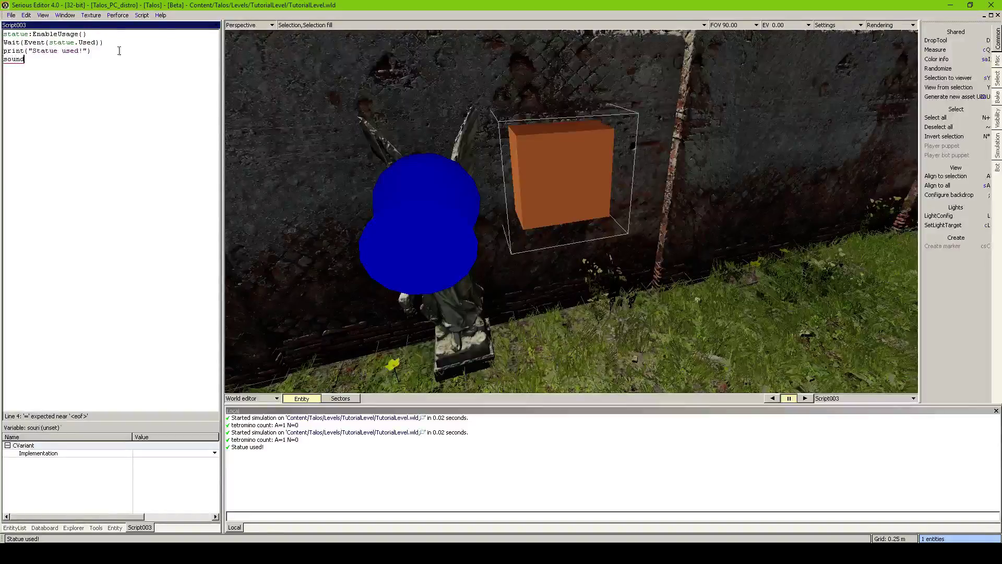
pyautogui.click(400, 181)
pyautogui.moveTo(408, 228); pyautogui.dragTo(13, 60)
pyautogui.write(':PlayOnce()')
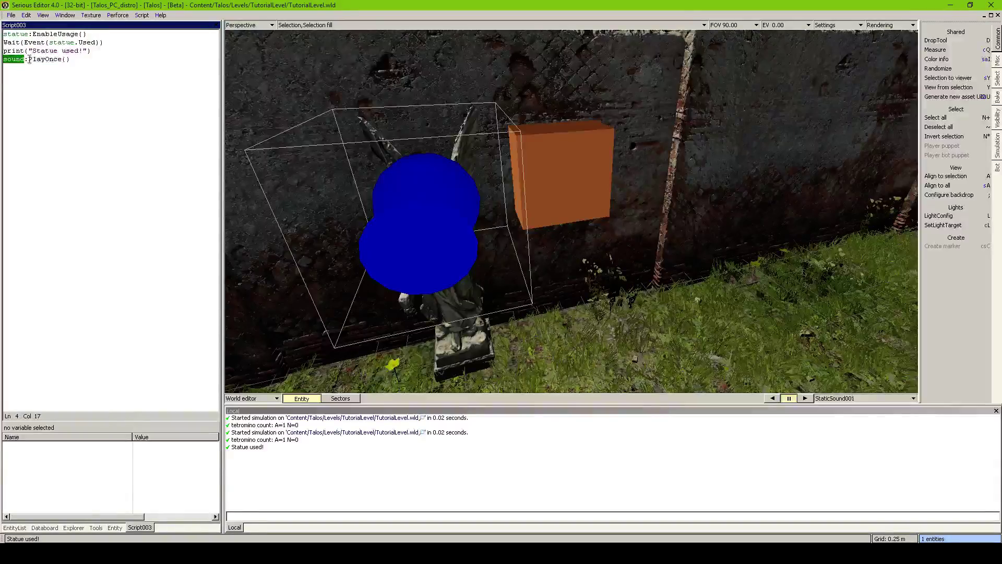
# - Run the level simulation, use the angel statue to test the sound, and return to the editor
pyautogui.click(527, 180)
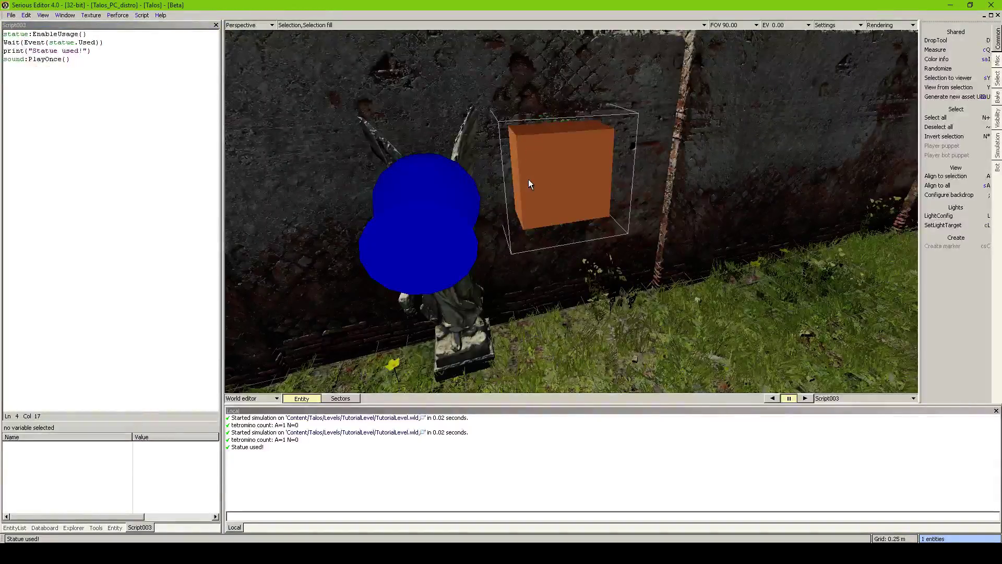
pyautogui.hotkey('ctrl', 't')
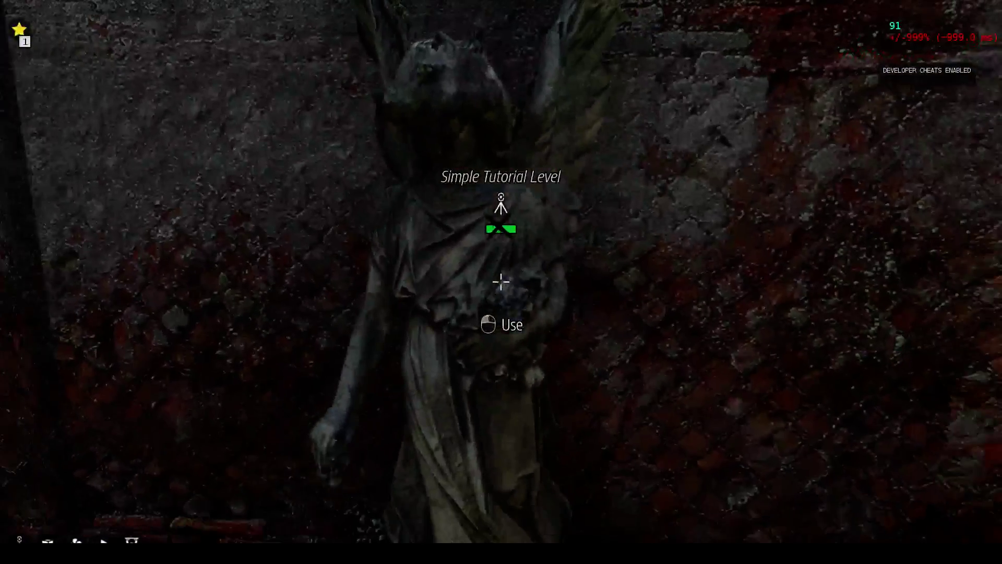
pyautogui.click(501, 282)
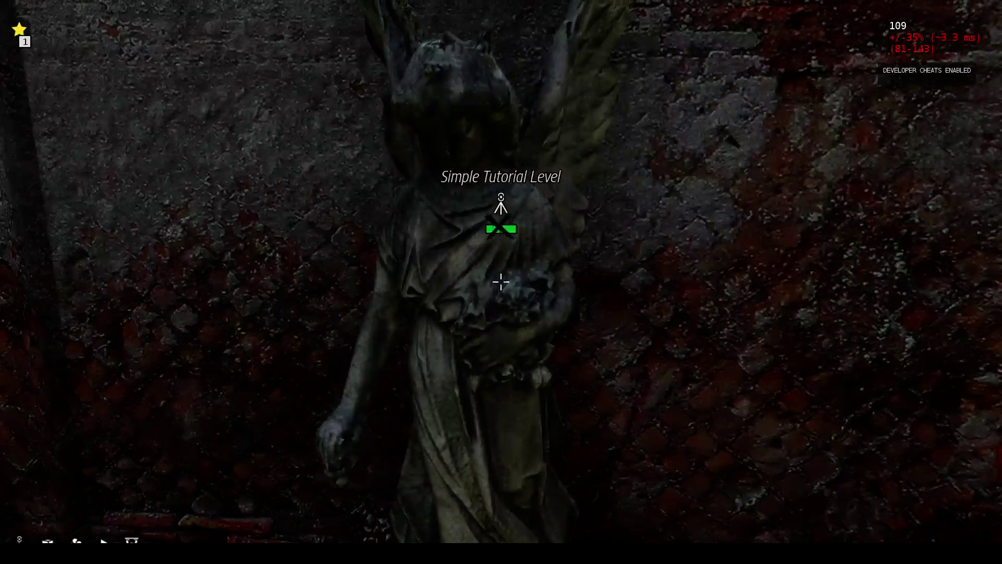
pyautogui.press('`')
pyautogui.press('`')
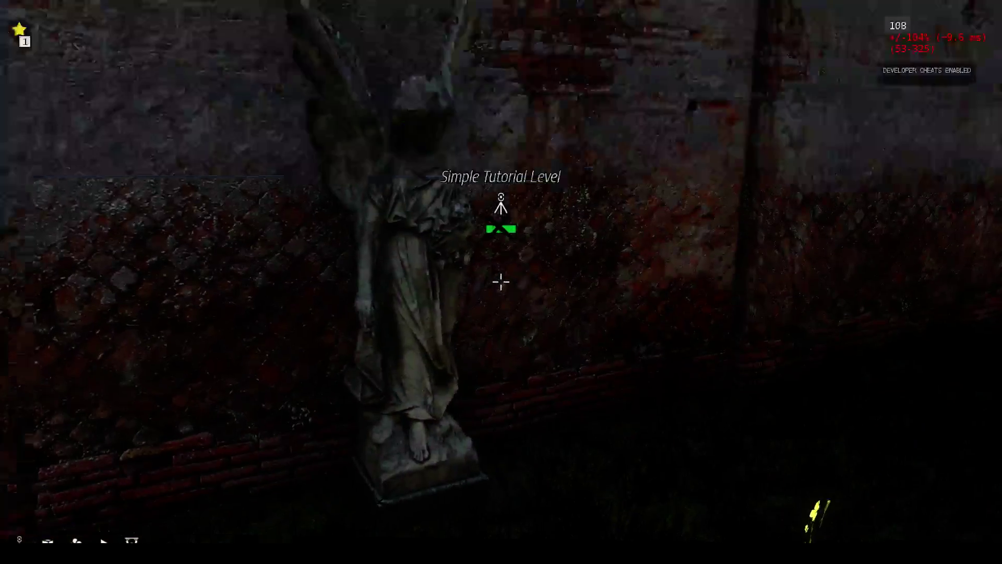
pyautogui.press('Escape')
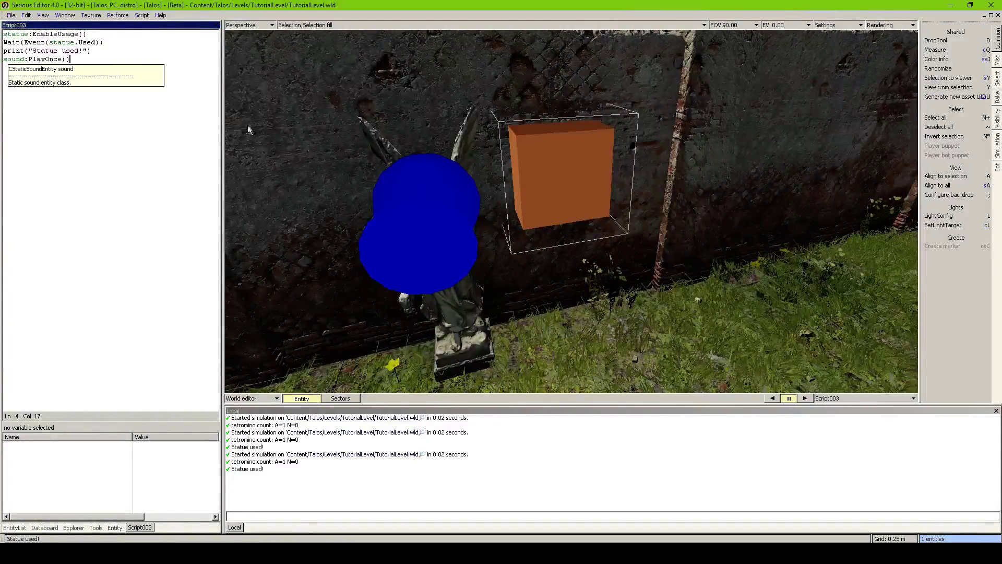
# - Place a Player bot manager entity on the wall further along from the Script entity
pyautogui.moveTo(531, 168); pyautogui.dragTo(700, 152, button='right')
pyautogui.click(114, 528)
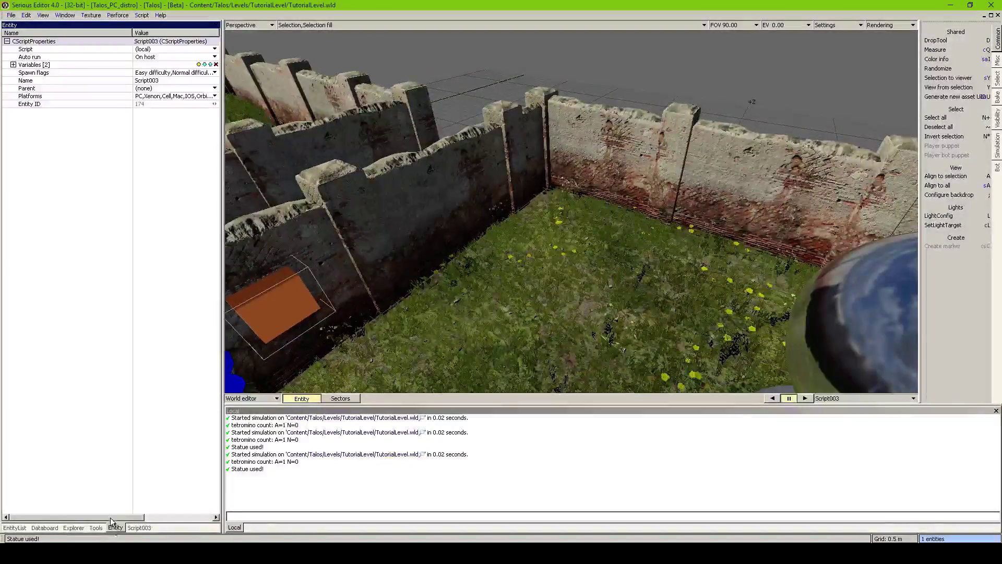
pyautogui.click(24, 527)
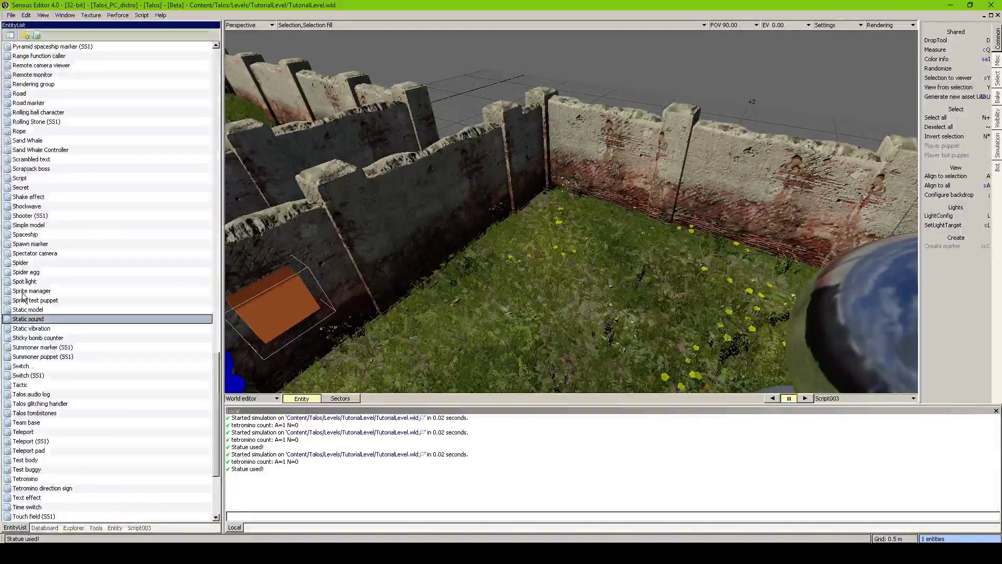
pyautogui.click(20, 255)
pyautogui.press('p')
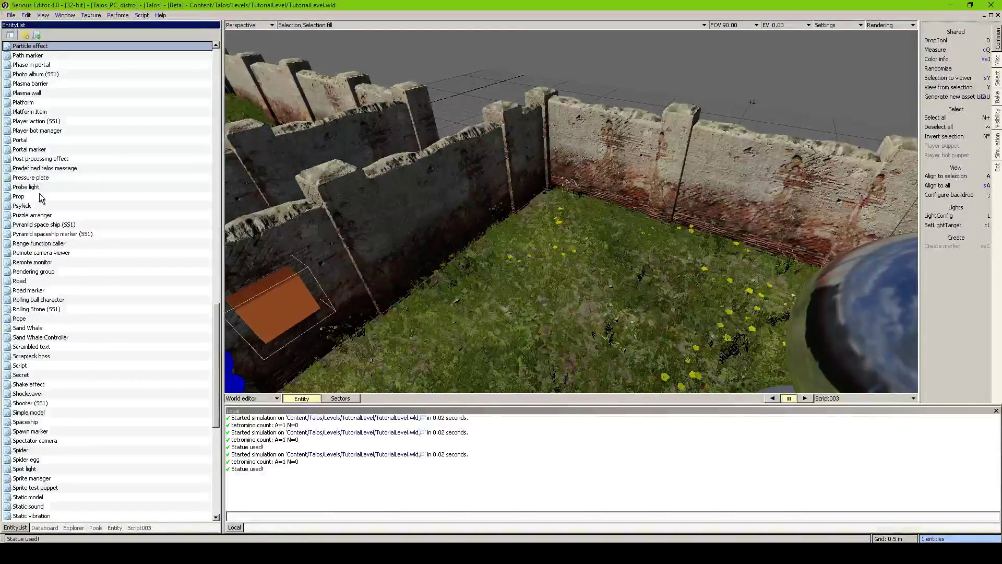
pyautogui.scroll(2, 40, 197)
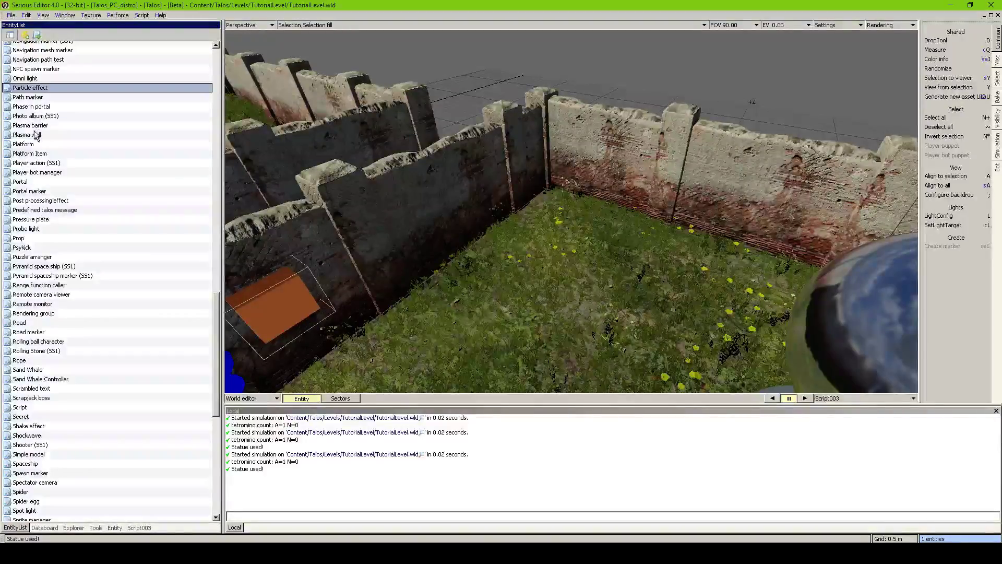
pyautogui.moveTo(41, 172); pyautogui.dragTo(549, 217)
pyautogui.moveTo(464, 196); pyautogui.dragTo(464, 195)
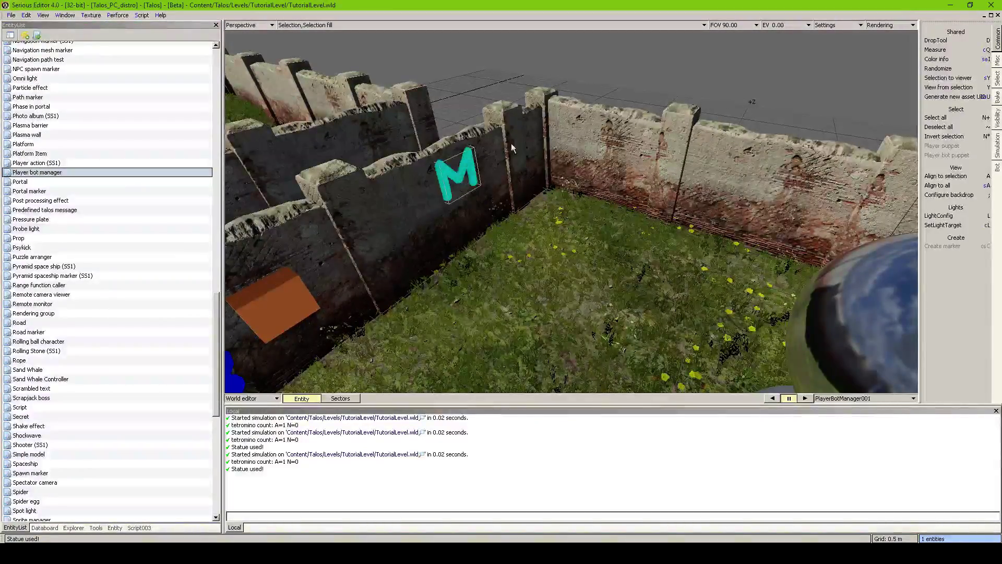
# - Open the Player bot manager's properties and expand its Ghost NPCs entry
pyautogui.click(119, 528)
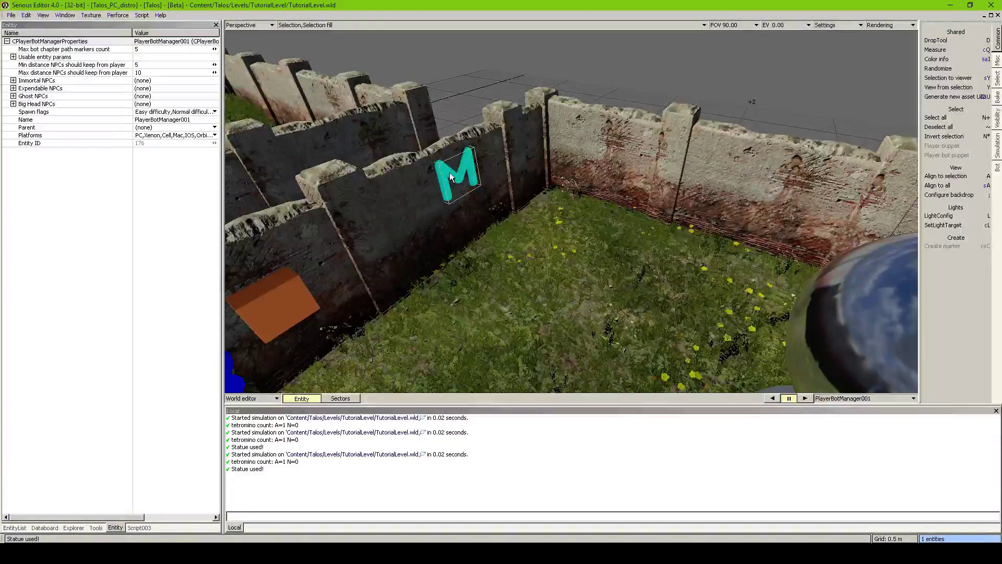
pyautogui.moveTo(446, 176); pyautogui.dragTo(496, 198, button='middle')
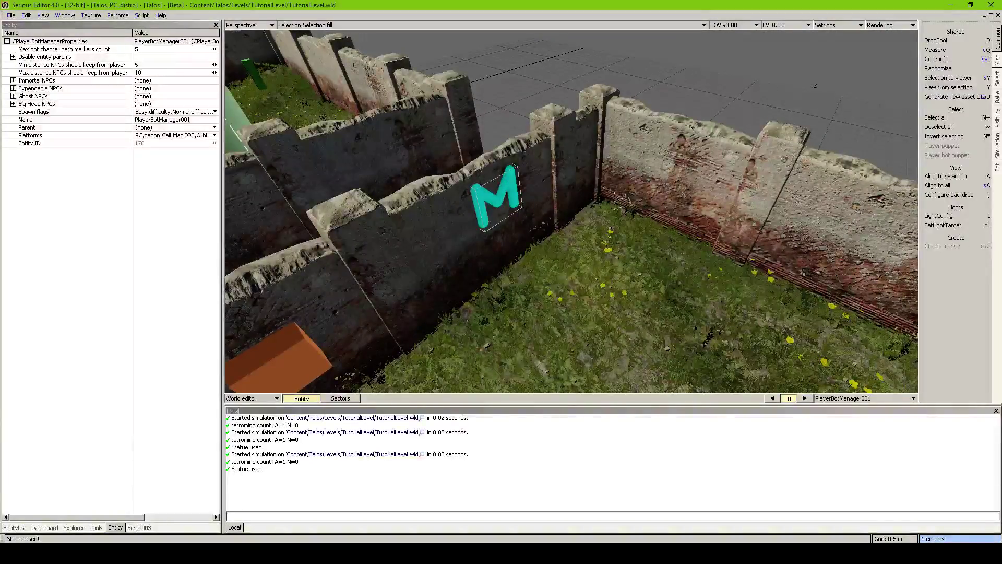
pyautogui.click(16, 99)
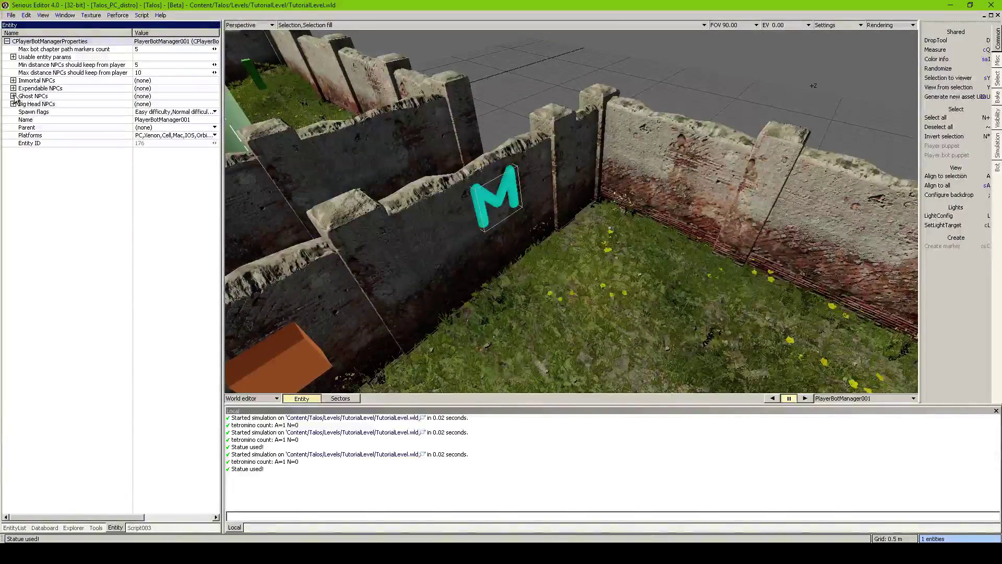